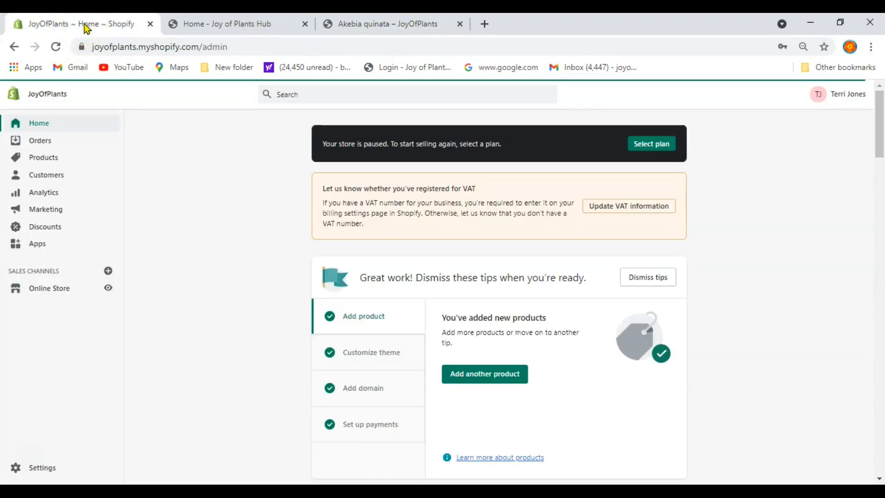
Step: Import the products from JOP_Shopify_testplants.csv into the store's product list without overwriting existing products
left_click(48, 158)
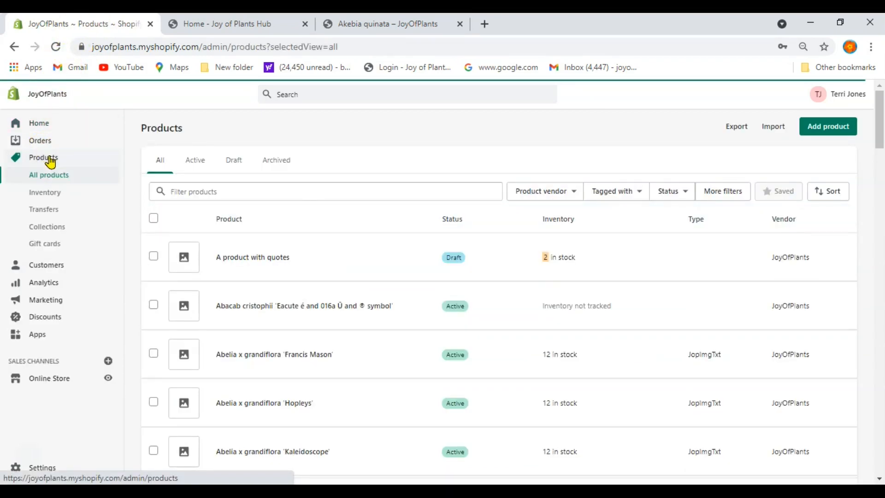
scroll(154, 265, "down", 4)
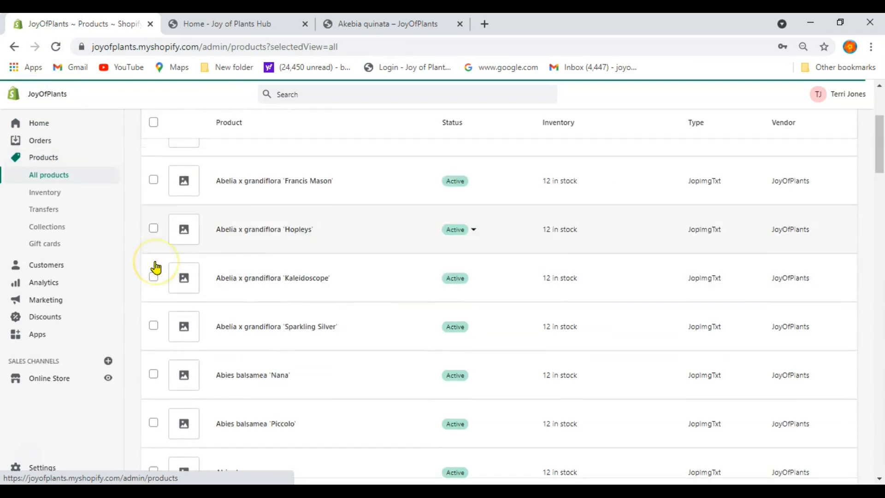
scroll(156, 268, "up", 4)
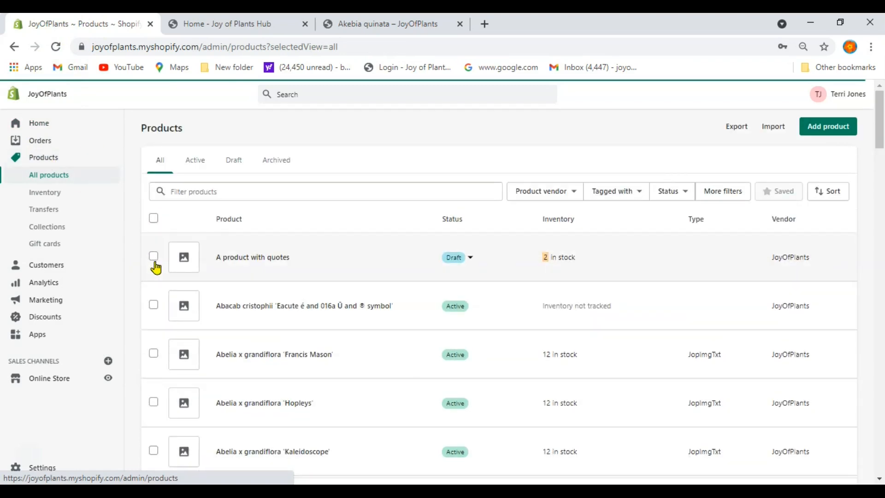
left_click(774, 130)
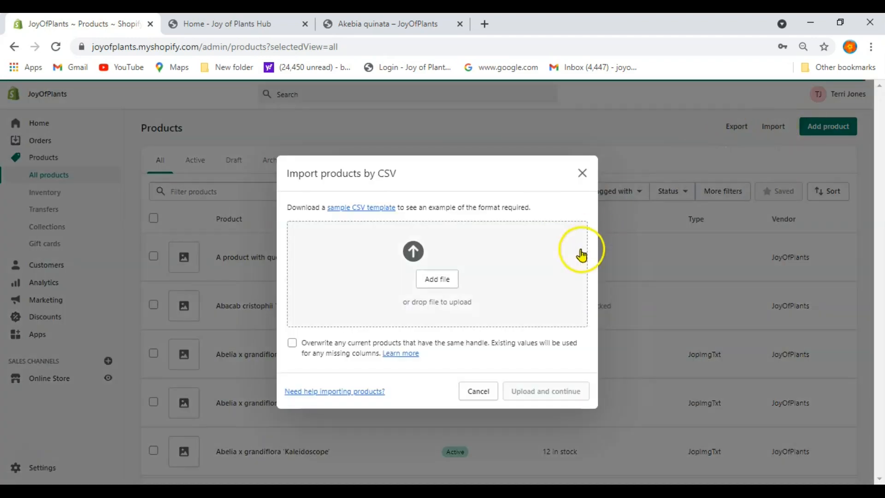
left_click(436, 281)
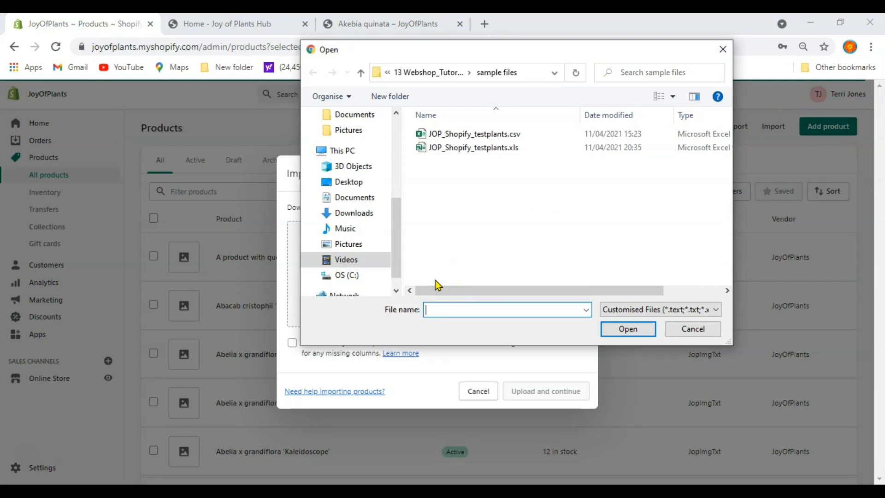
left_click(459, 137)
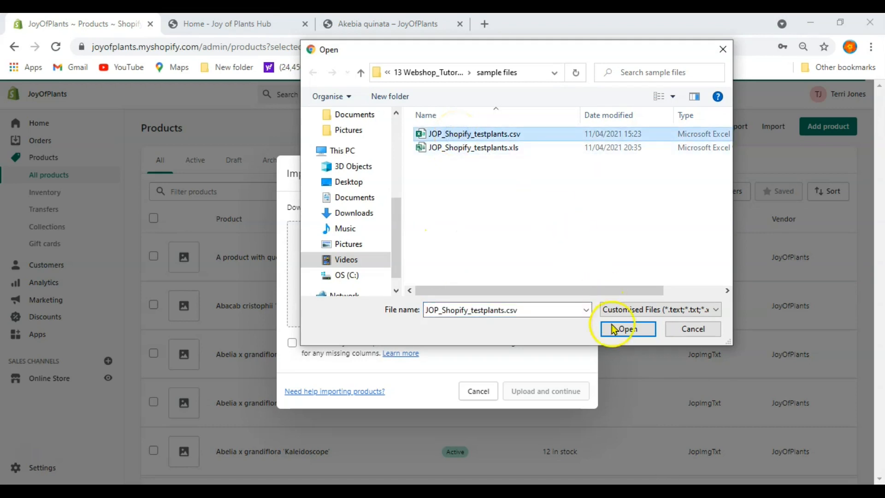
left_click(622, 329)
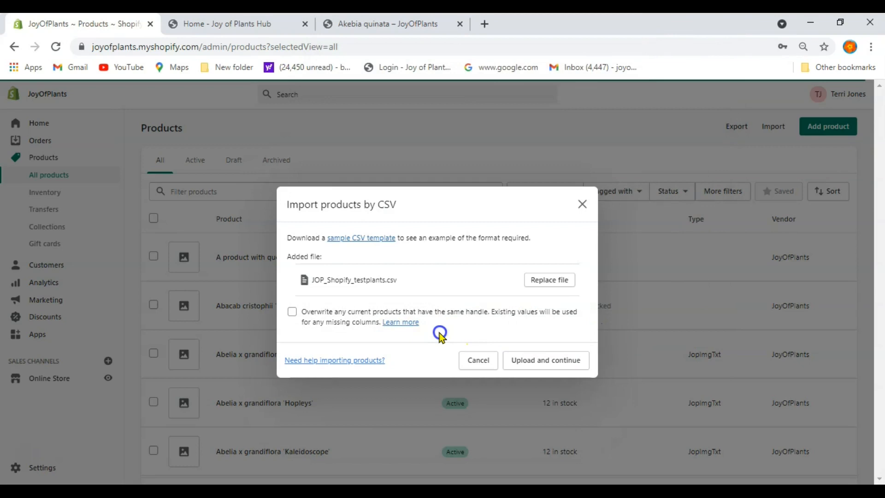
left_click(549, 360)
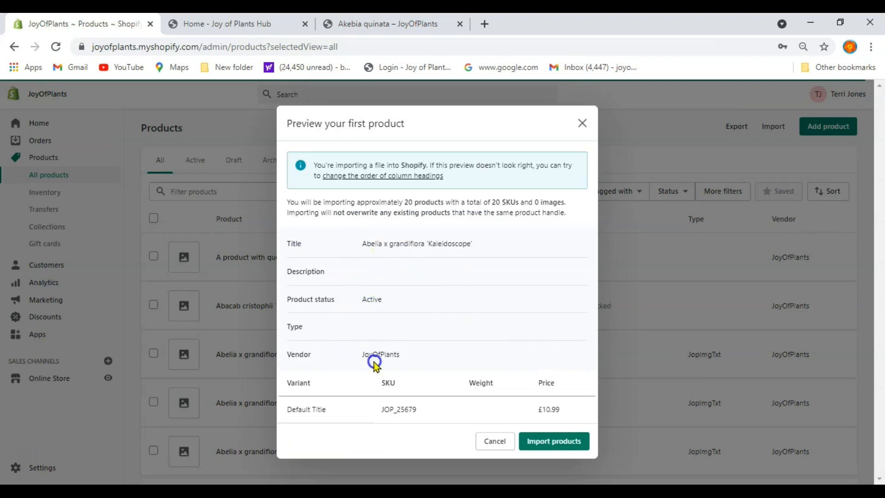
left_click(546, 442)
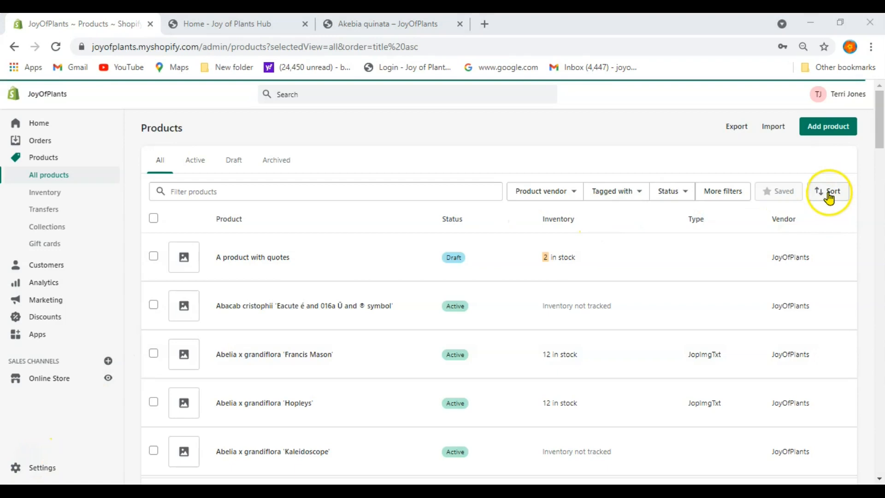
Step: Sort the product list by Created (newest first) and check the product page of Chamaecyparis lawsoniana 'Ellwood's Gold'
left_click(830, 193)
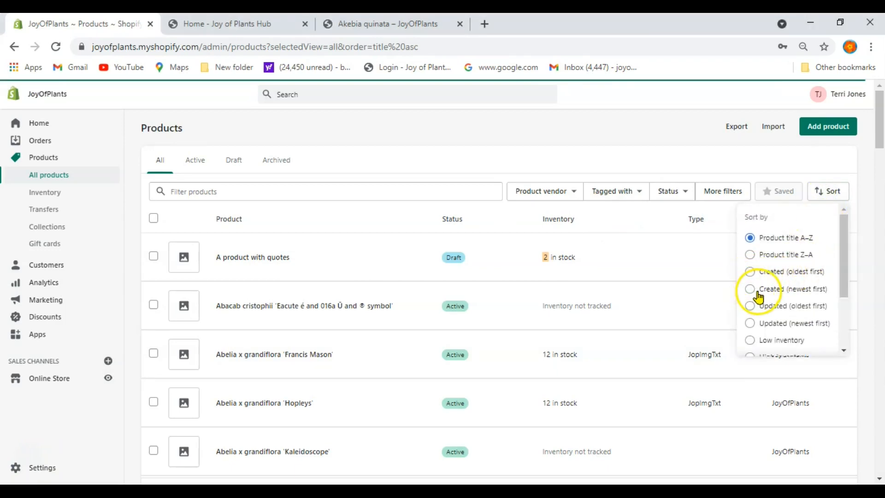
left_click(758, 293)
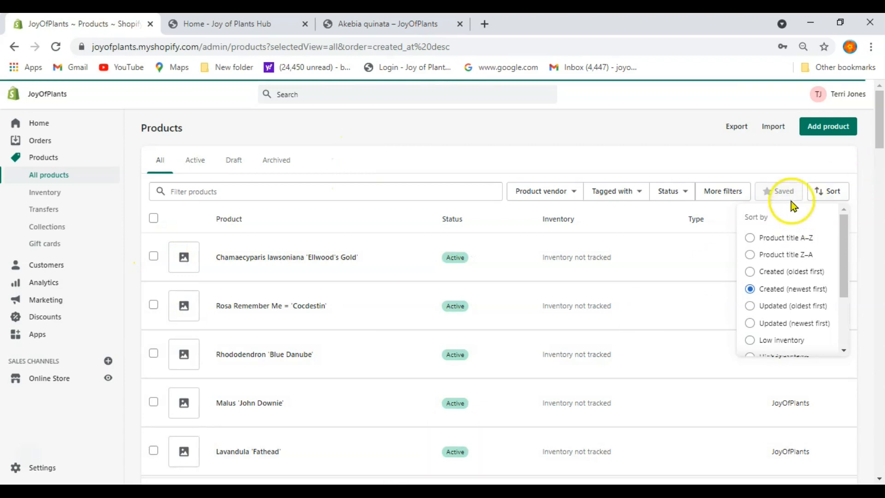
left_click(821, 192)
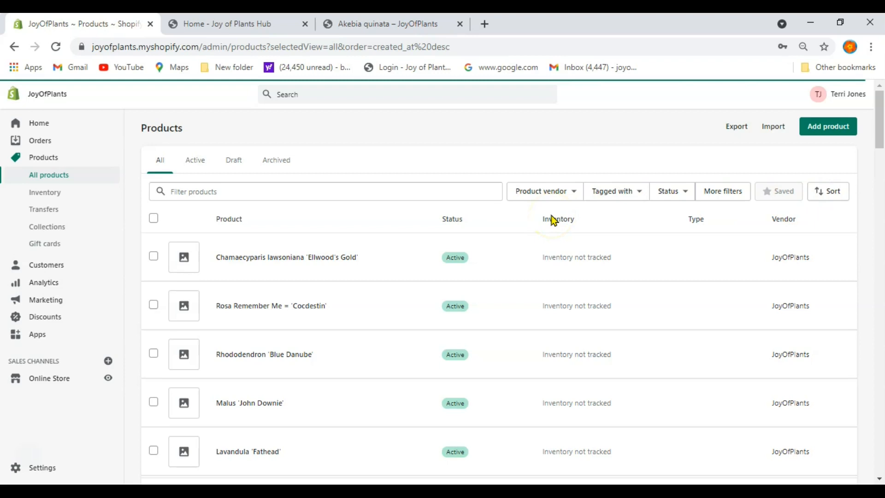
left_click(266, 259)
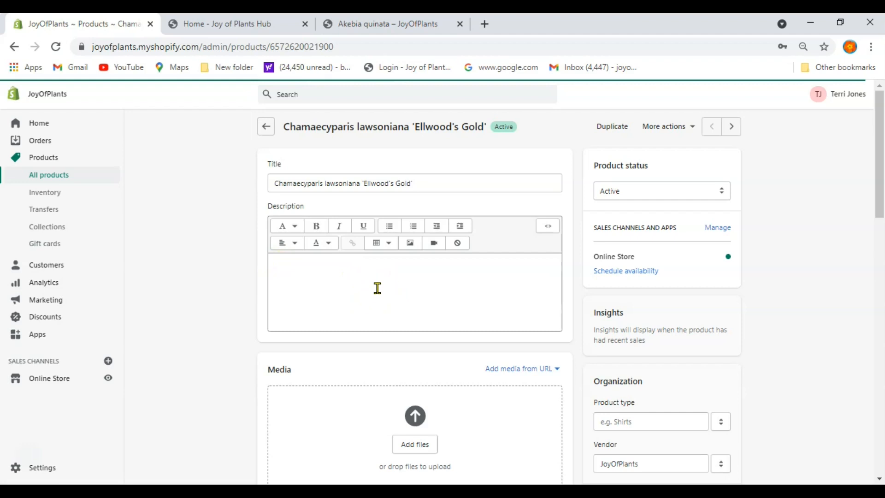
left_click(267, 128)
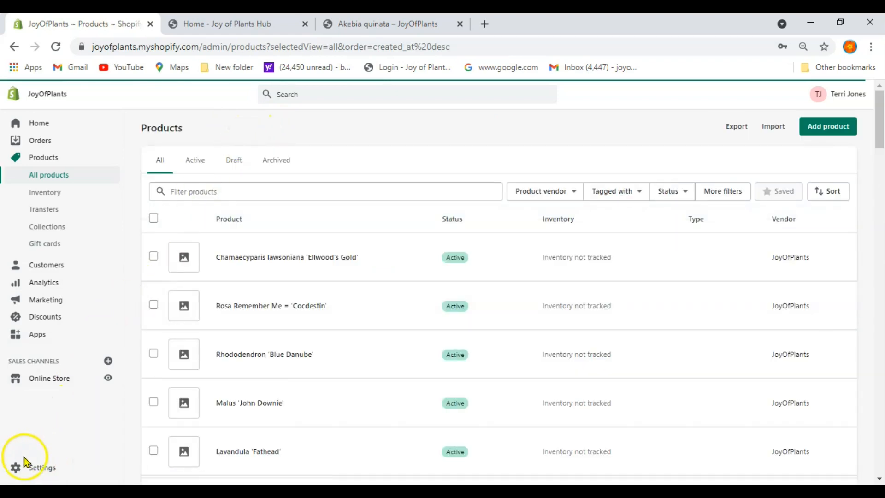
Step: Filter the product list by the tag "test" and select all matching products
left_click(636, 196)
left_click(607, 223)
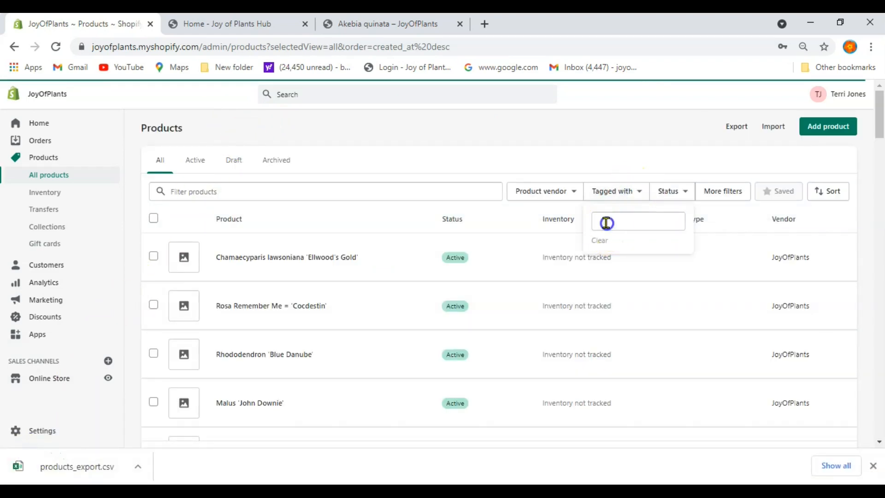
type("test")
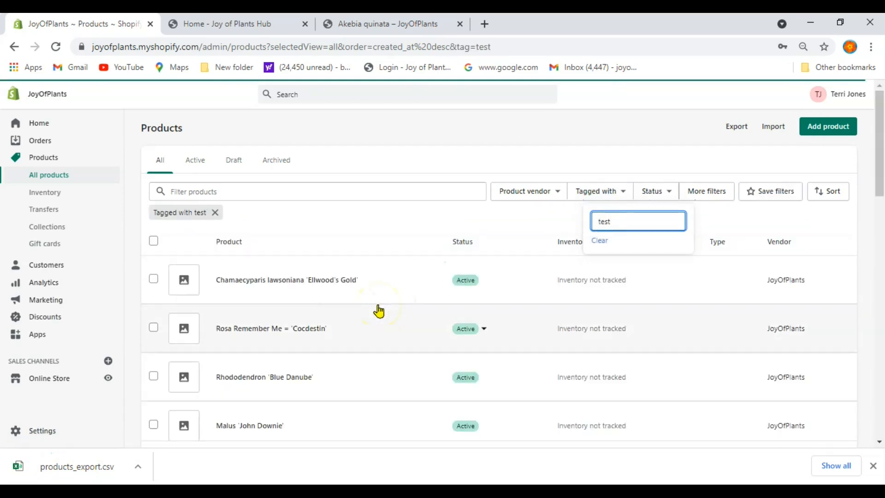
left_click(154, 241)
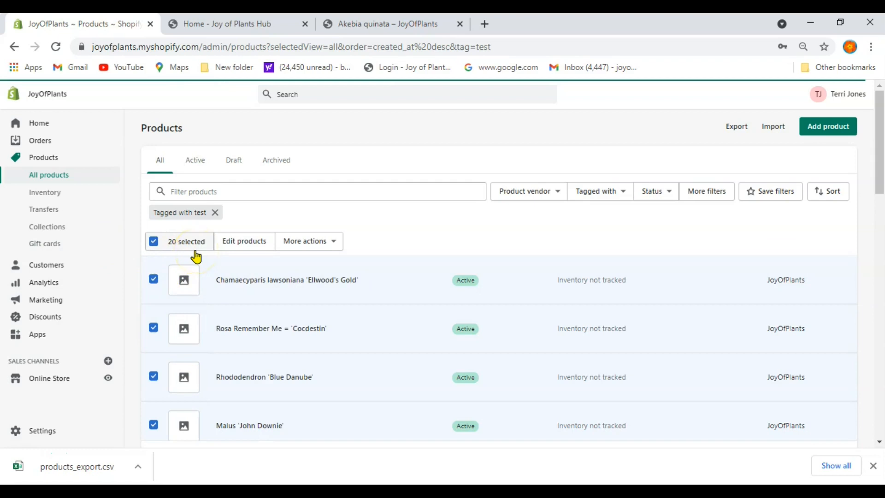
Step: Export only the selected products as CSV for Excel, Numbers, or other spreadsheet programs, saved as products_export.csv in the sample files folder
left_click(736, 127)
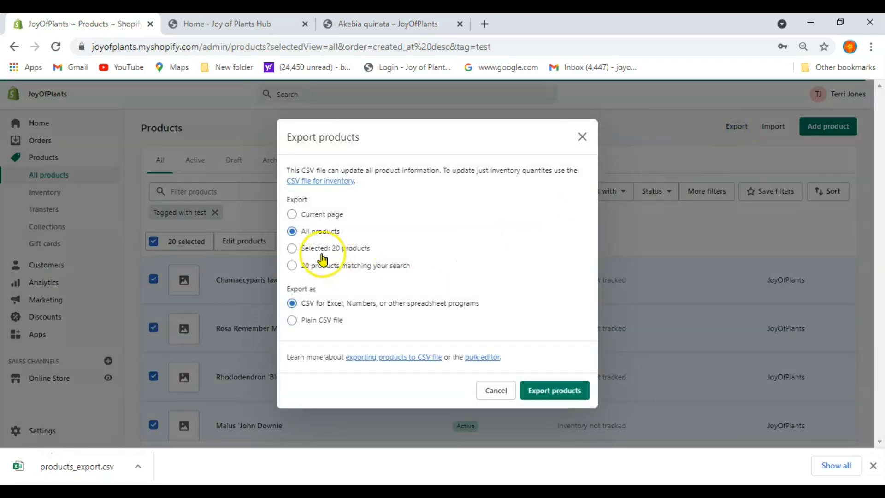
left_click(292, 249)
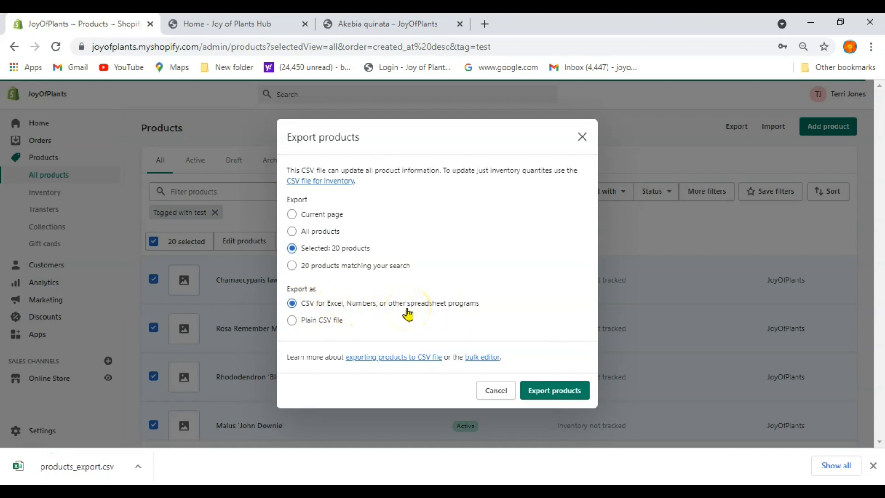
left_click(564, 390)
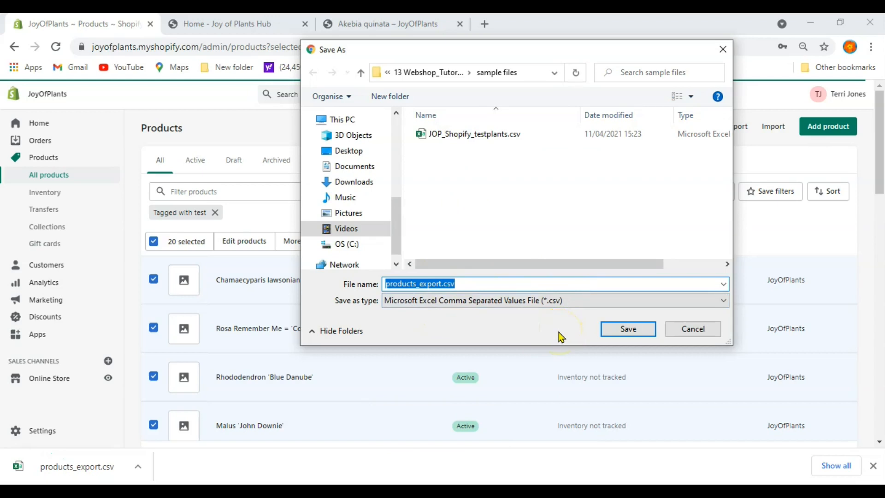
left_click(628, 330)
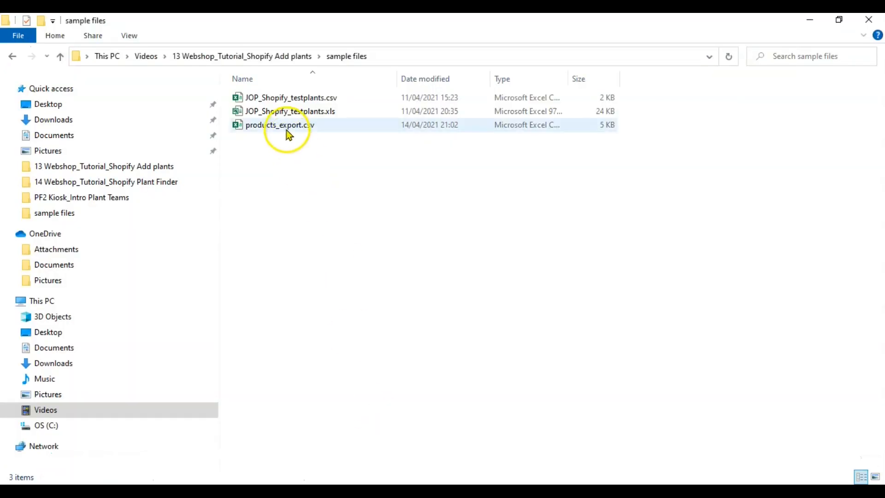
Step: In File Explorer, open products_export.csv from the sample files folder with a chosen program to inspect it
left_click(286, 125)
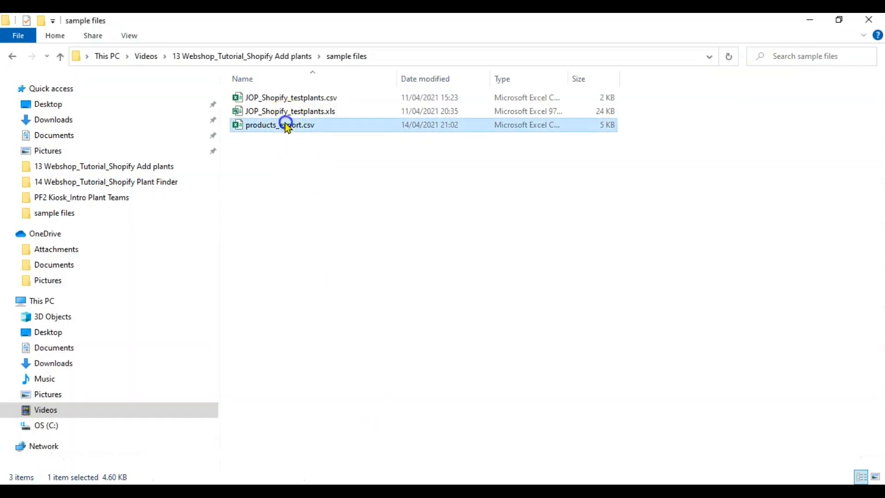
right_click(285, 125)
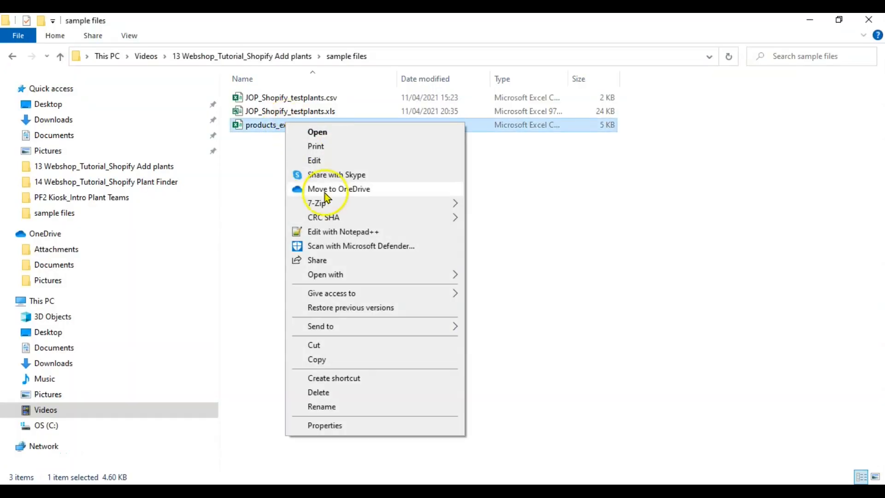
left_click(350, 274)
left_click(515, 275)
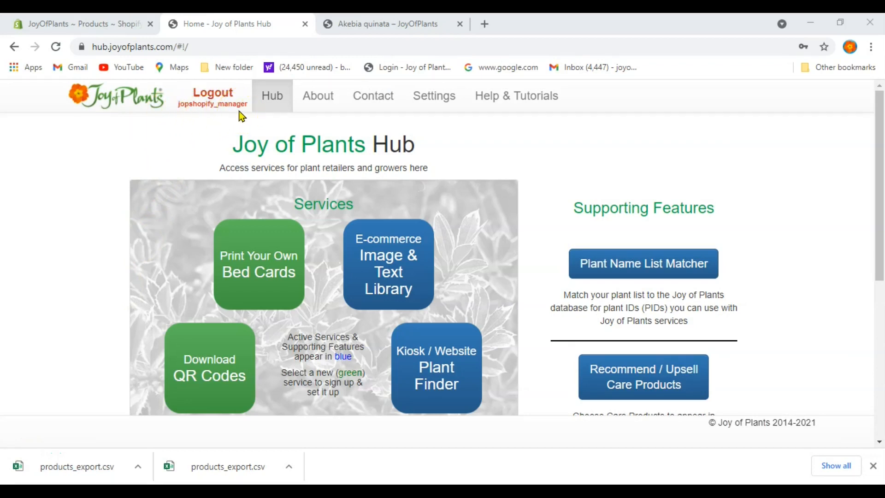
Step: Review the Image & Text Library settings in the Joy of Plants Hub, including text style, import content and image display options, and save them
left_click(434, 96)
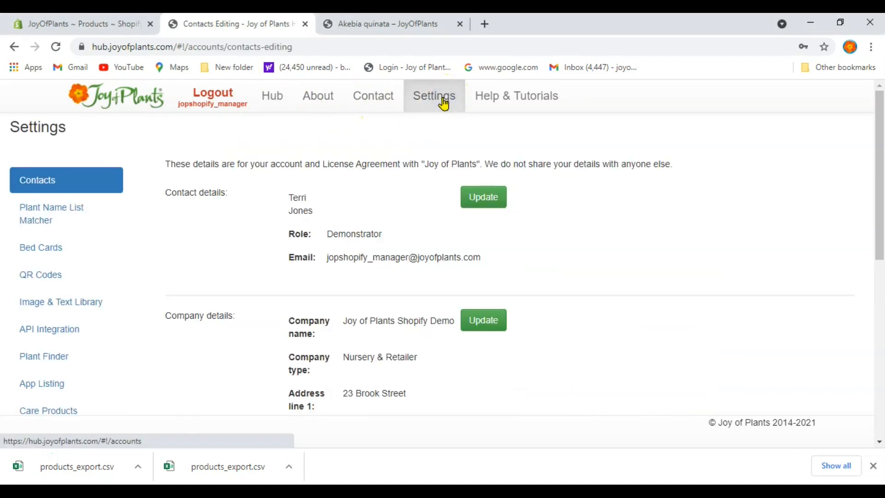
left_click(58, 306)
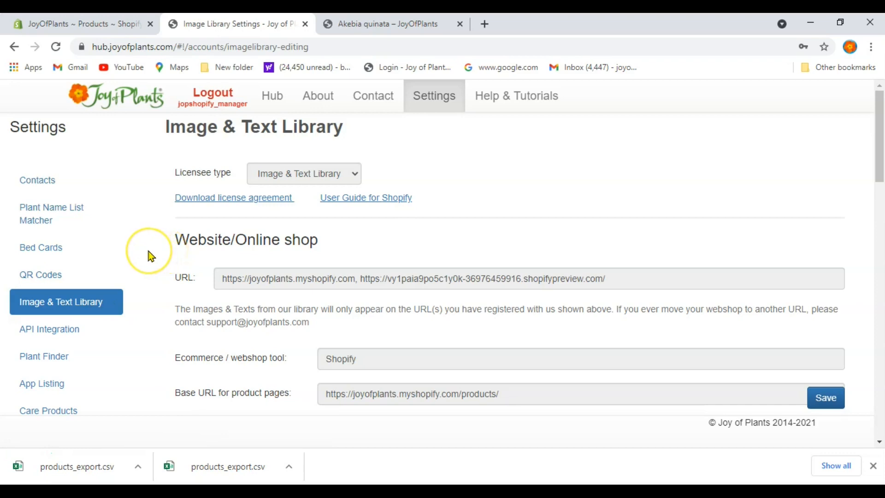
scroll(157, 244, "down", 1)
scroll(157, 231, "down", 1)
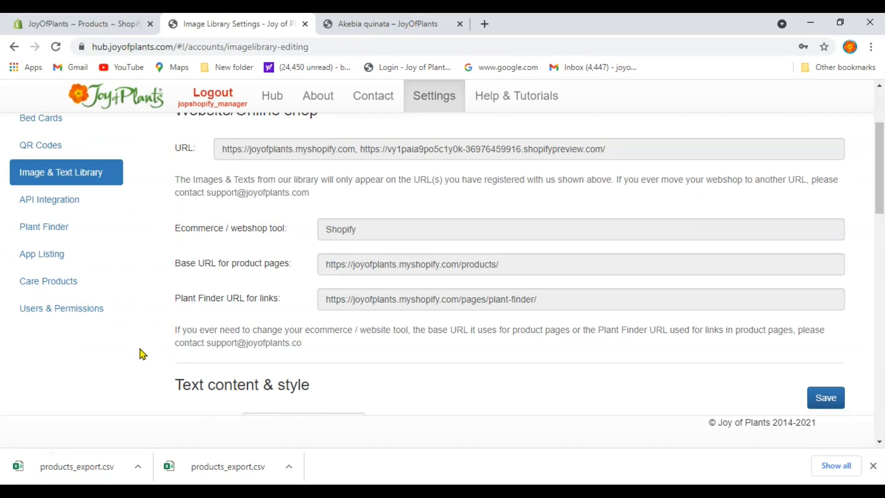
scroll(140, 334, "down", 5)
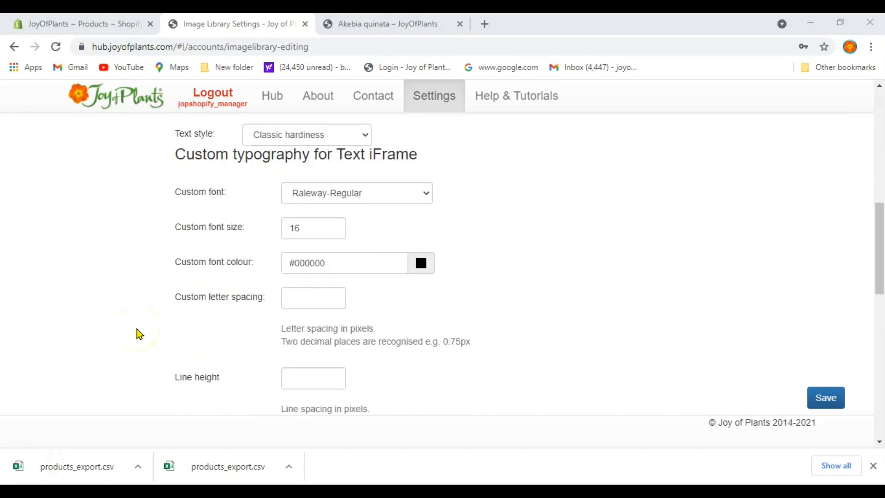
scroll(140, 334, "down", 7)
left_click(167, 214)
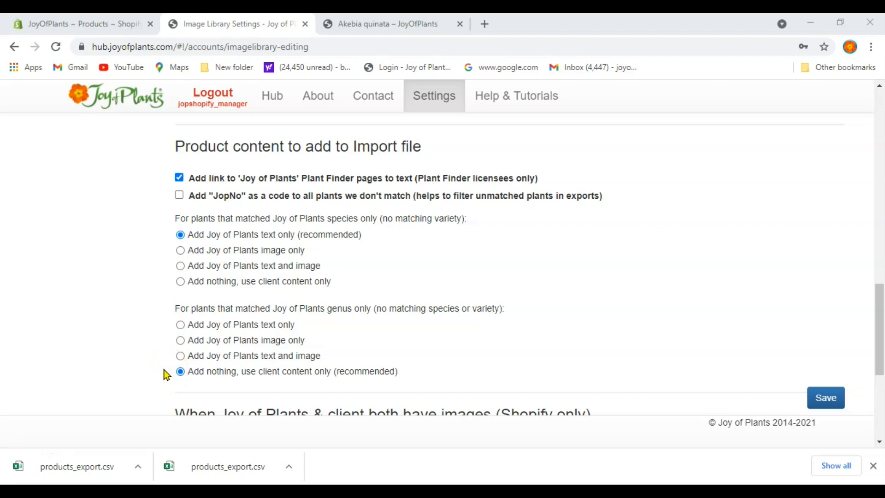
scroll(166, 374, "down", 4)
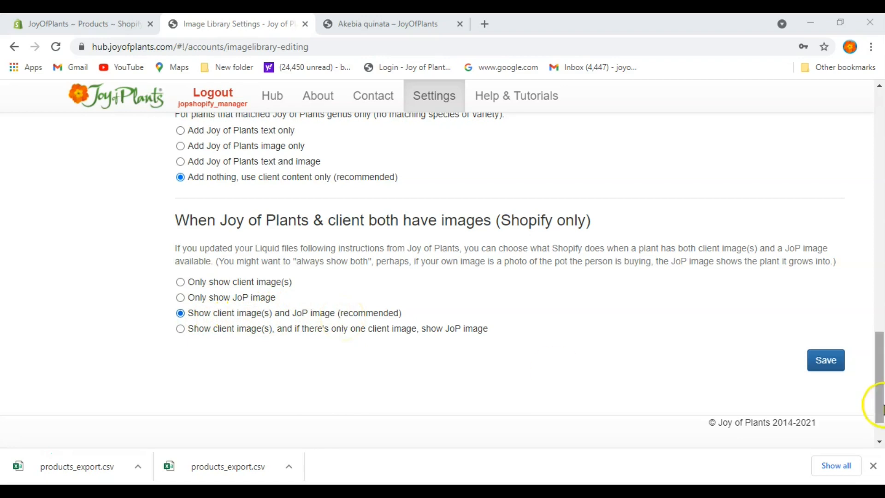
left_click(818, 372)
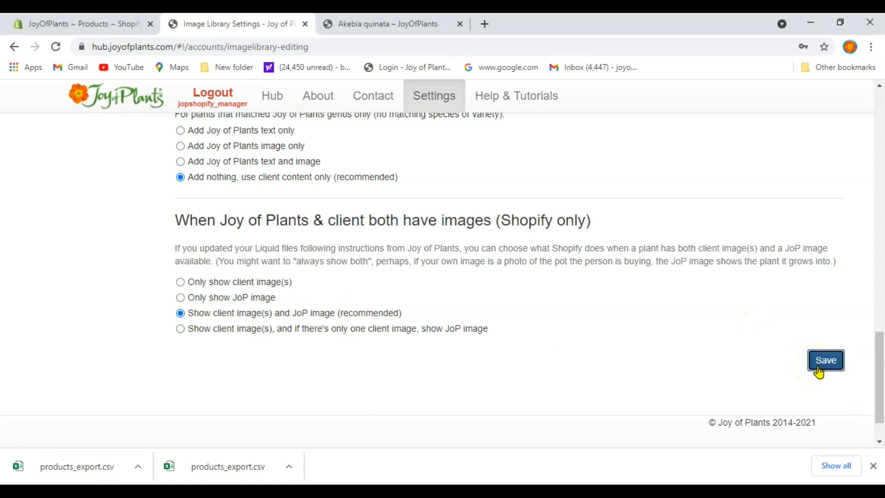
Step: Go to the E-commerce Image & Text Library service from the Hub and open the Plant Name List Matcher from its instructions
left_click(272, 96)
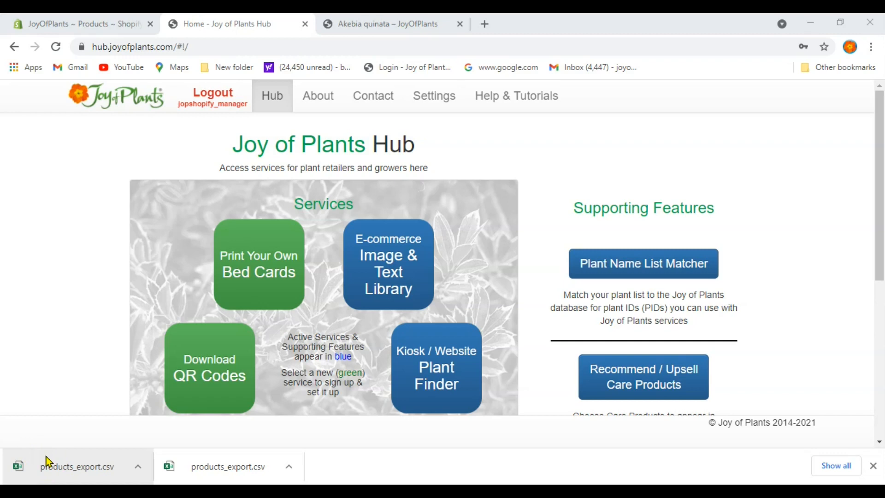
left_click(404, 289)
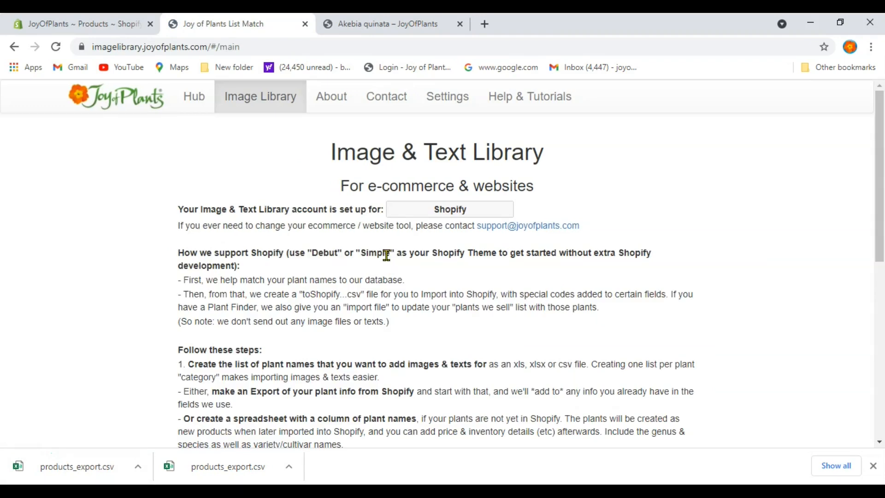
scroll(138, 268, "down", 3)
scroll(140, 268, "down", 3)
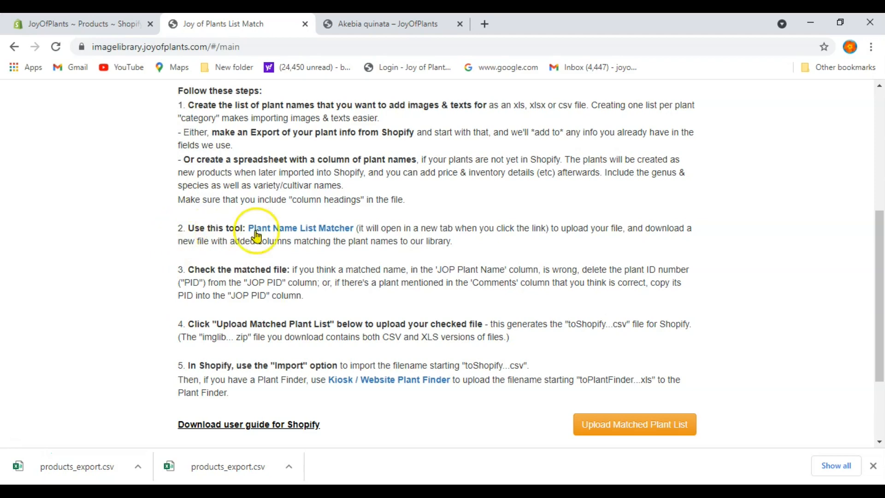
left_click(289, 230)
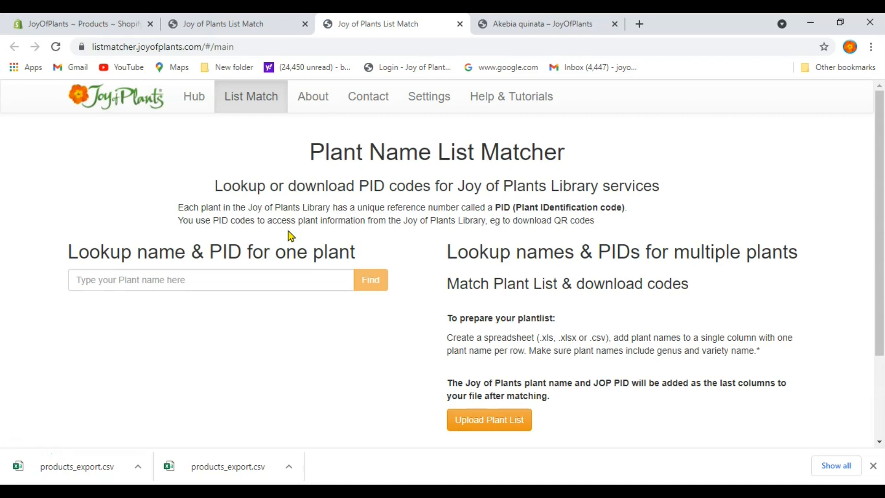
Step: Upload products_export.csv from the sample files folder to the Plant Name List Matcher as the plant list
left_click(476, 422)
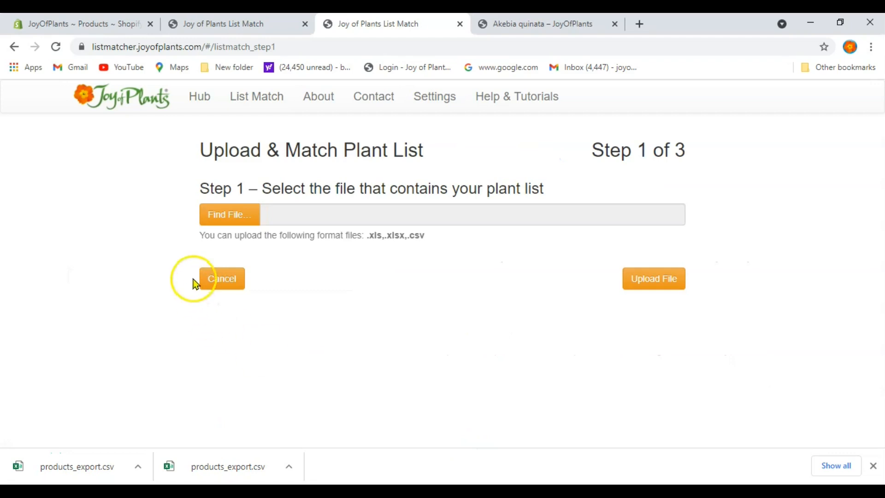
left_click(204, 213)
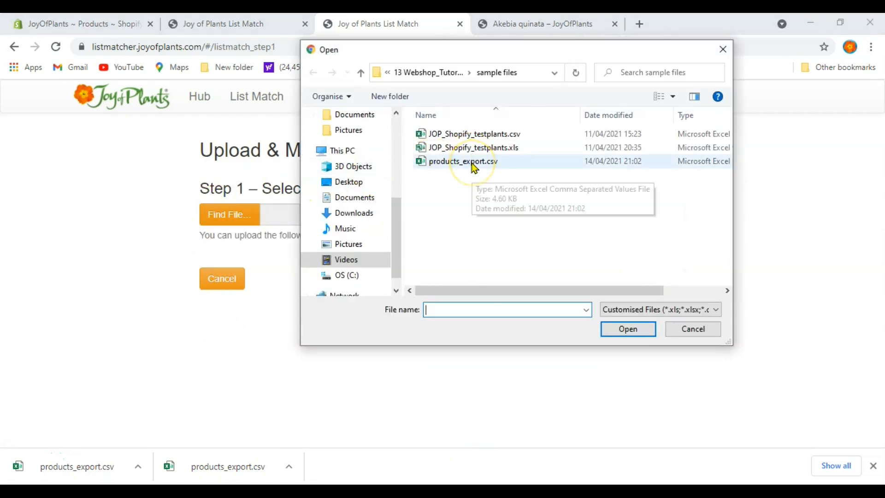
left_click(473, 164)
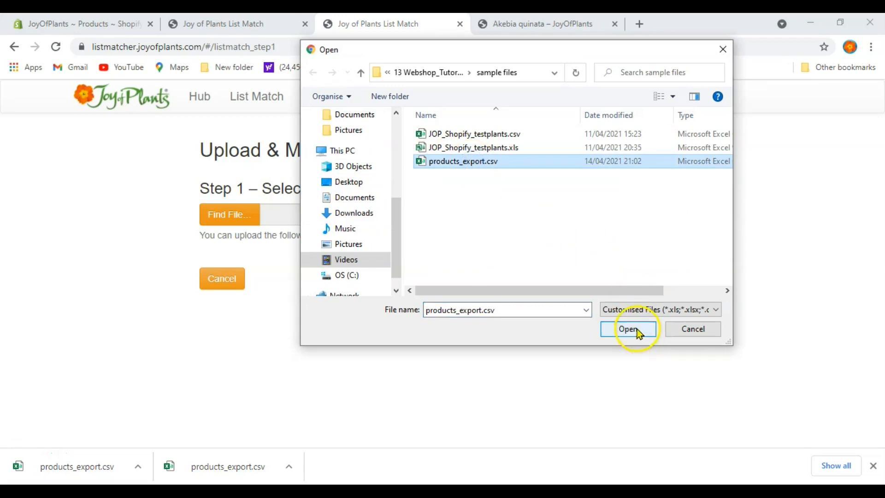
left_click(643, 338)
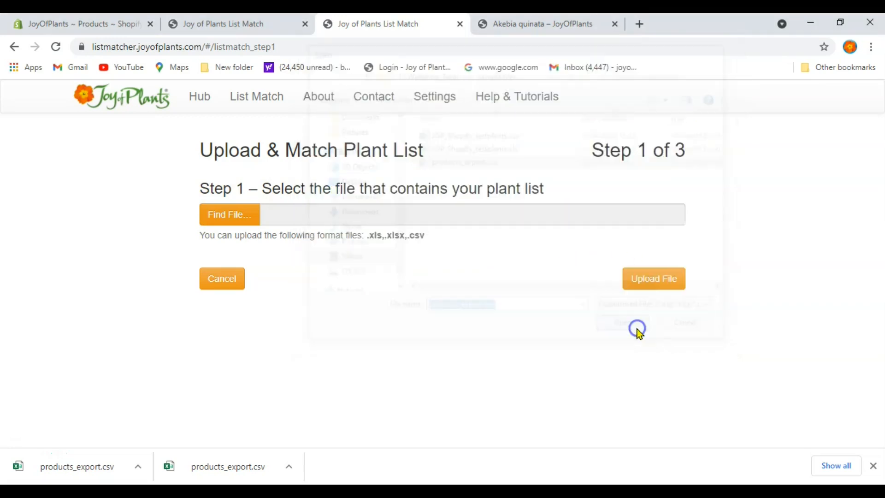
left_click(642, 282)
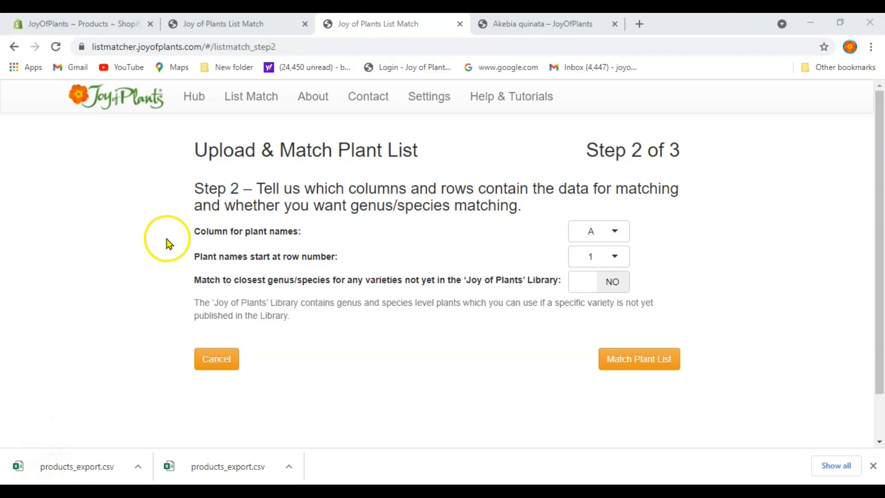
Step: Set the plant names to column B starting at row 2, and switch on matching to the closest genus/species
left_click(618, 231)
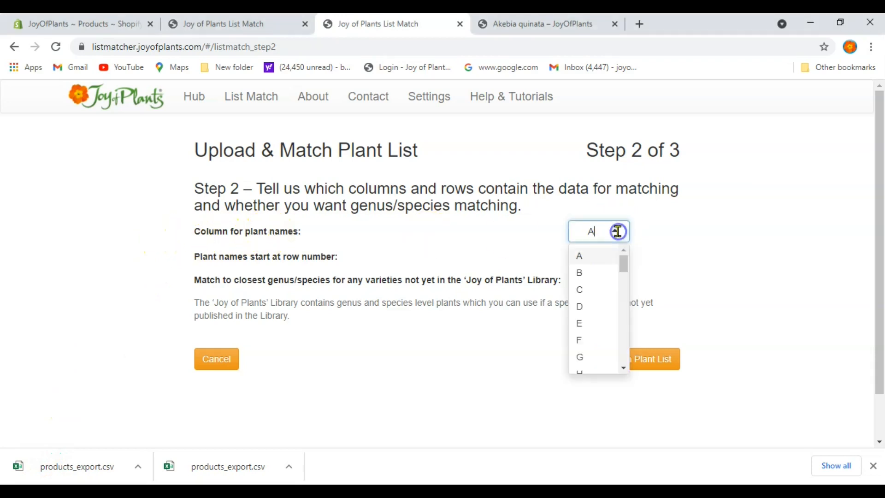
left_click(593, 276)
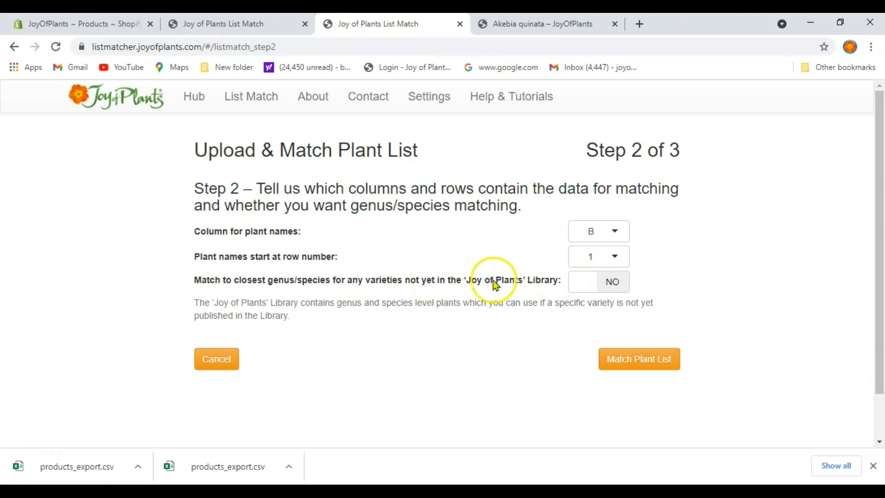
left_click(617, 257)
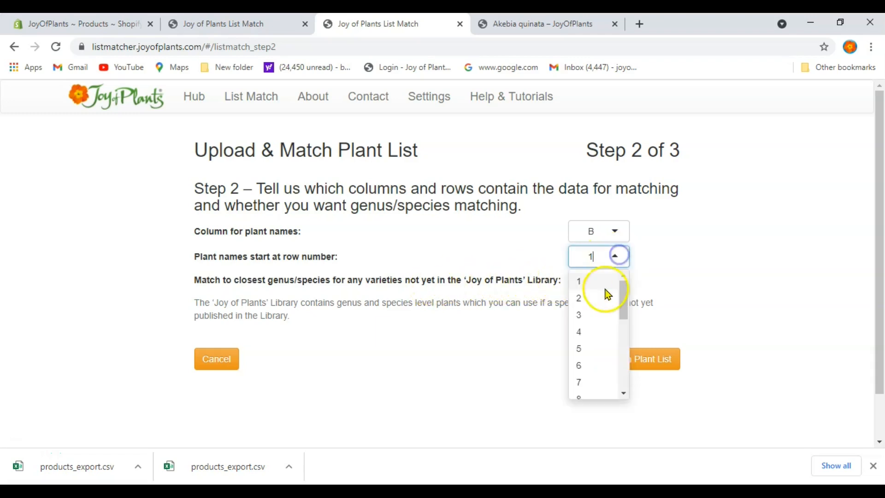
left_click(591, 299)
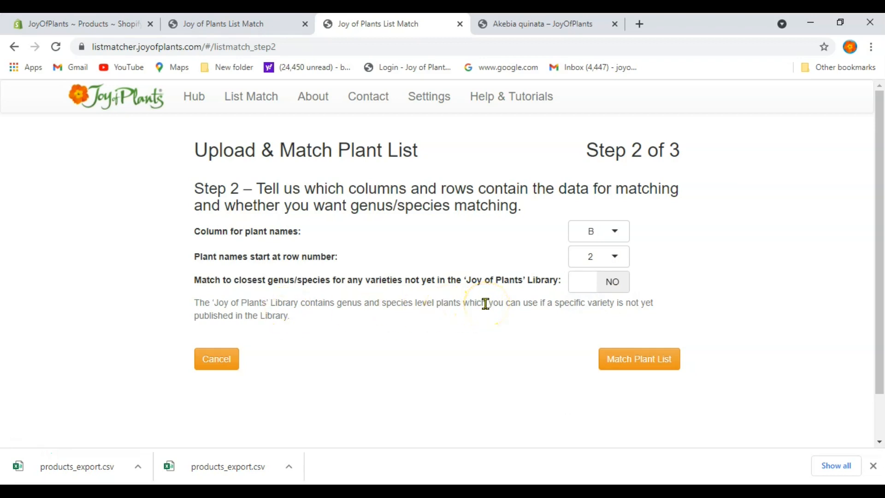
left_click(614, 283)
Step: Match the plant list and download the result to the sample files folder as matched_products_export.zip
left_click(647, 358)
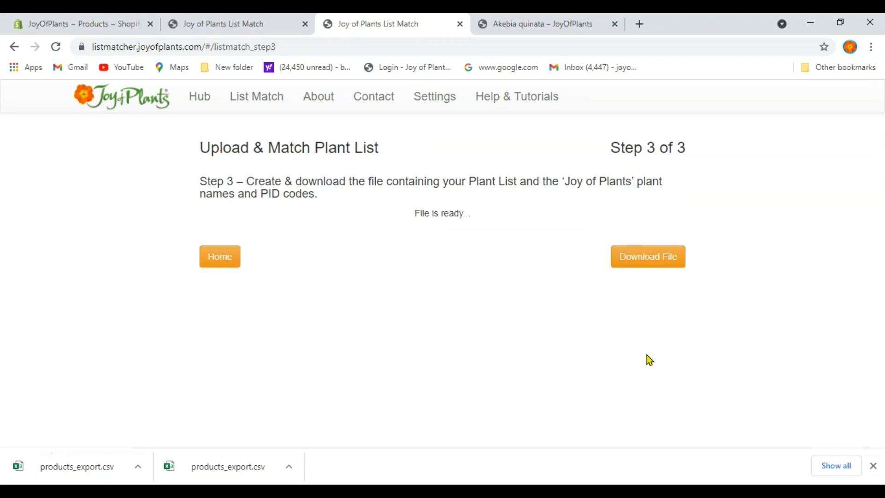
left_click(652, 260)
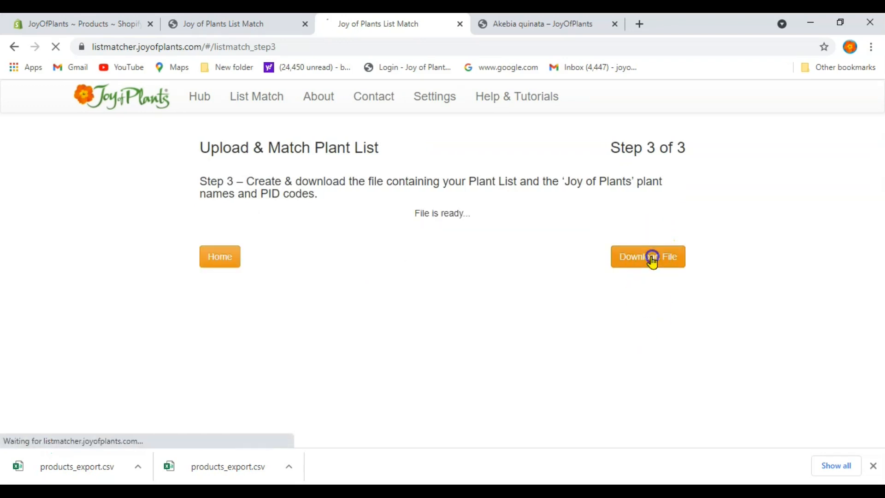
left_click(621, 331)
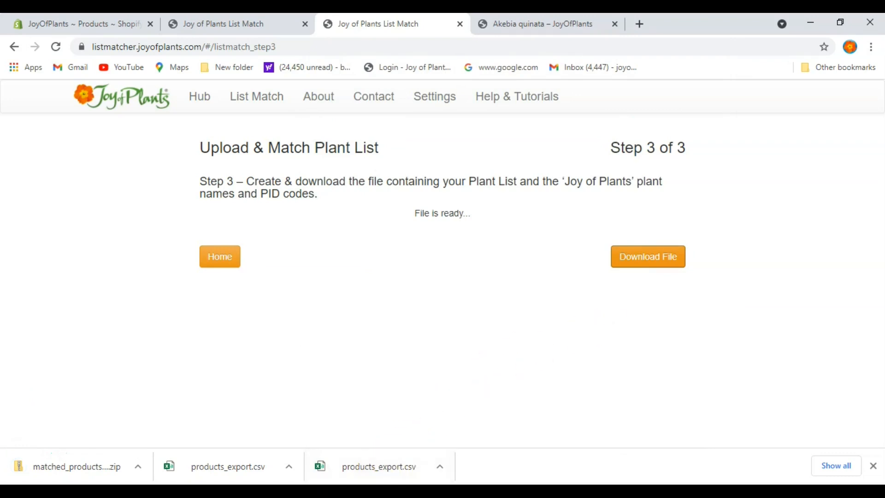
Step: In File Explorer, extract matched_products_export.zip with 7-Zip into its own matched_products_export folder
left_click(401, 491)
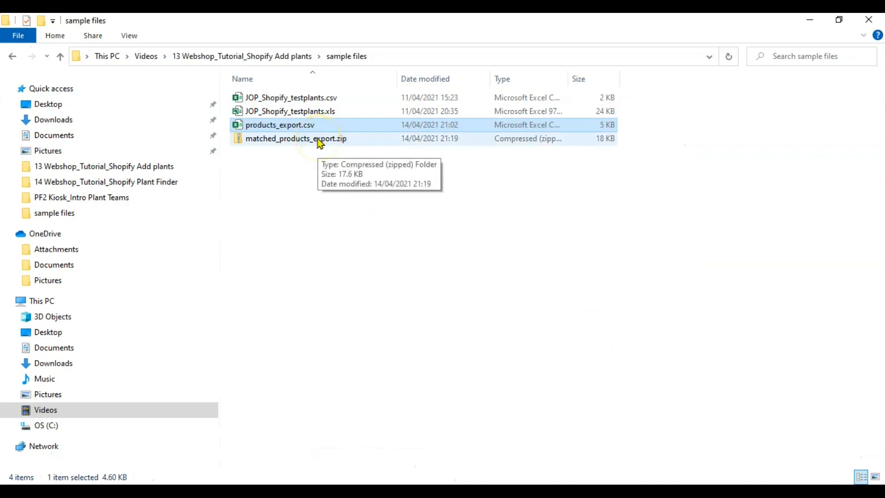
left_click(319, 140)
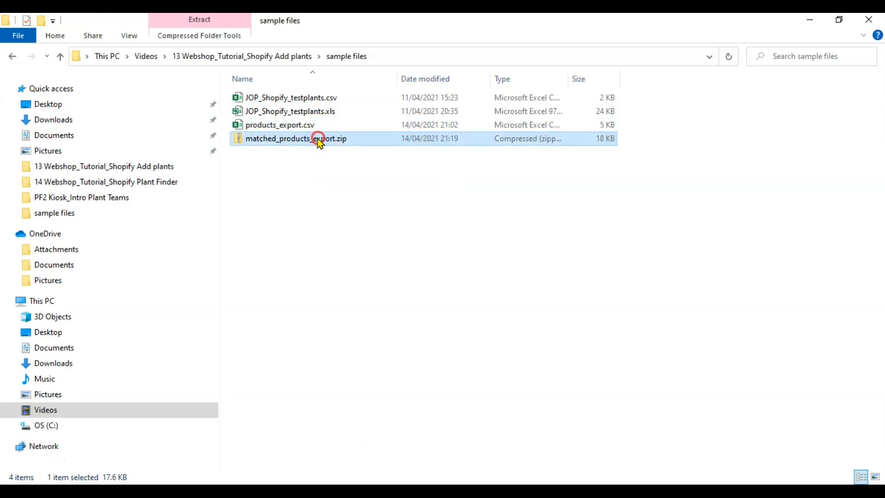
left_click(317, 138)
right_click(318, 139)
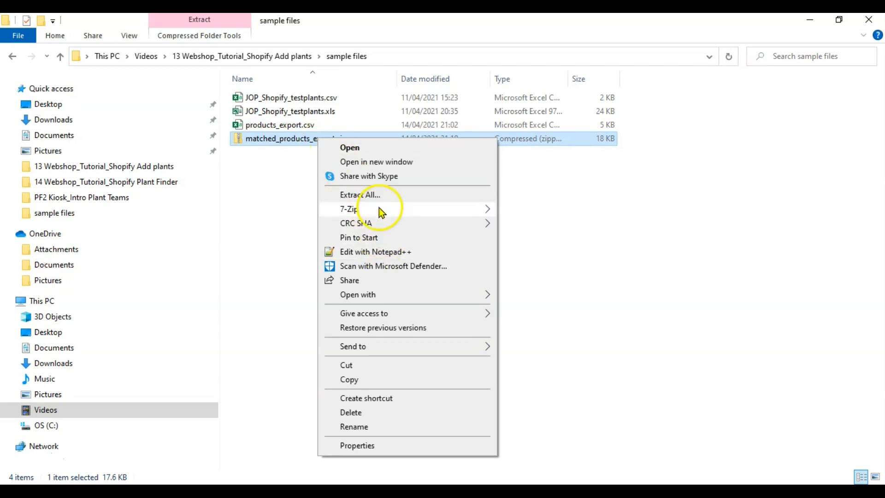
mouse_move(382, 212)
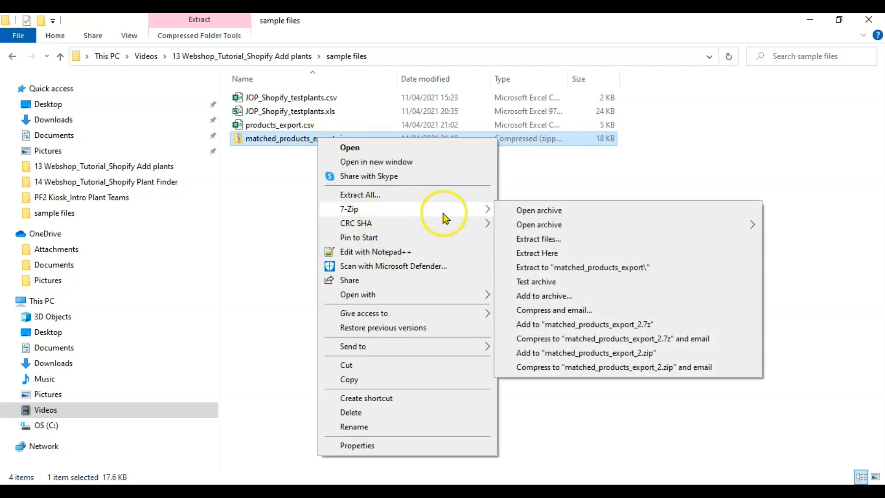
left_click(546, 266)
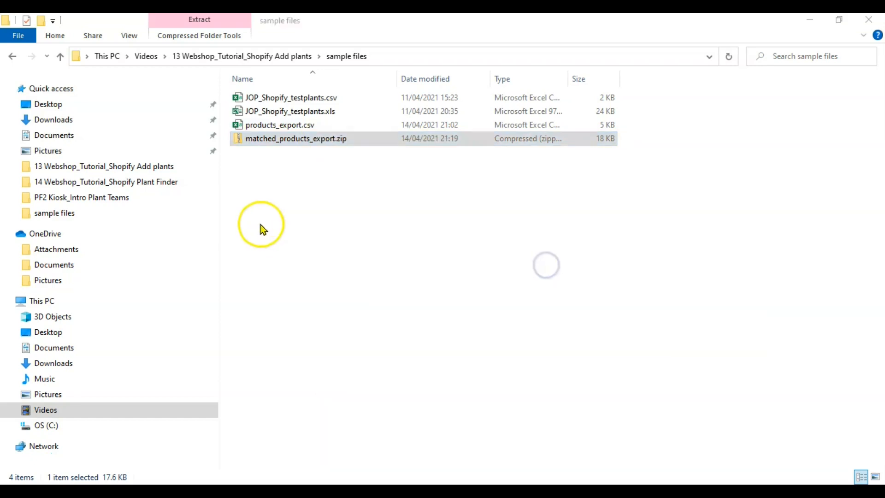
Step: Open matched_products_export.xls in Excel, widen the Handle and Title columns, and review the JOP Plant Name, JOP PID and Comments columns
double_click(301, 97)
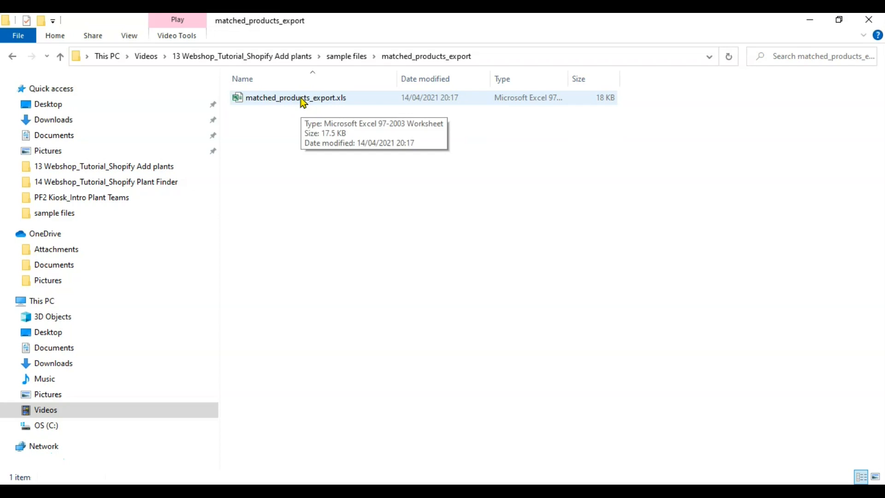
double_click(300, 98)
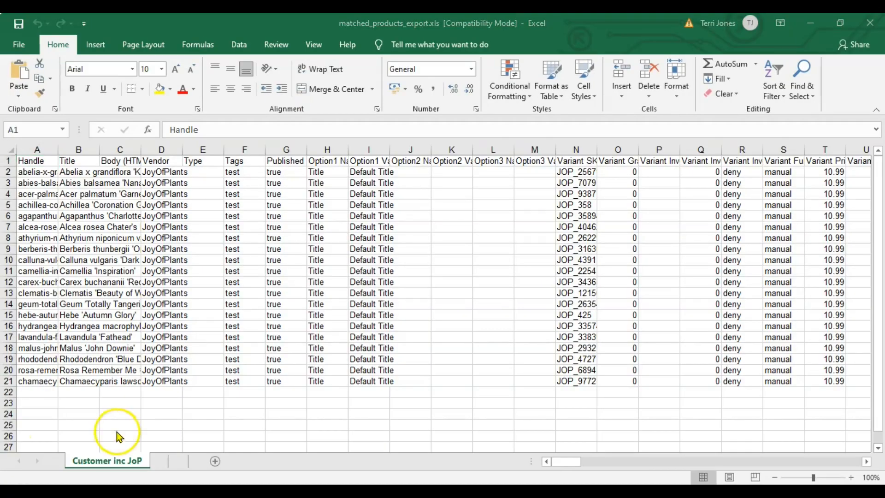
left_click(59, 149)
left_click_drag(59, 149, 112, 162)
left_click_drag(150, 150, 232, 162)
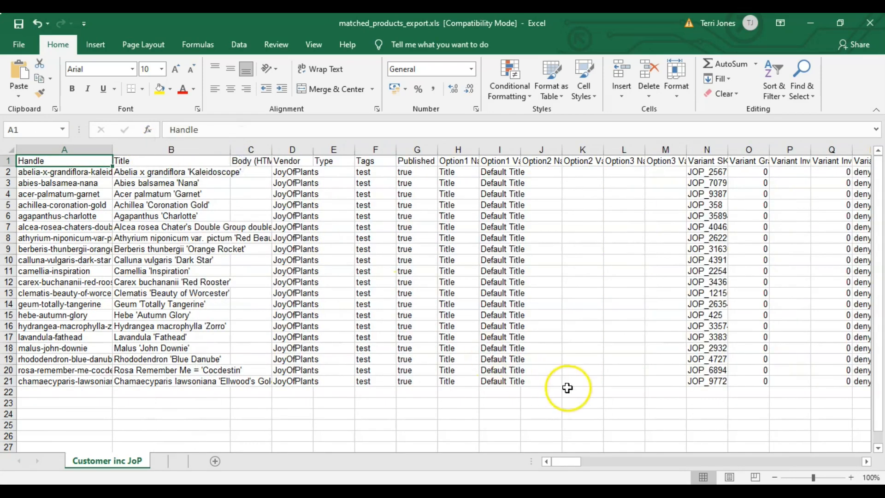
left_click_drag(563, 463, 819, 460)
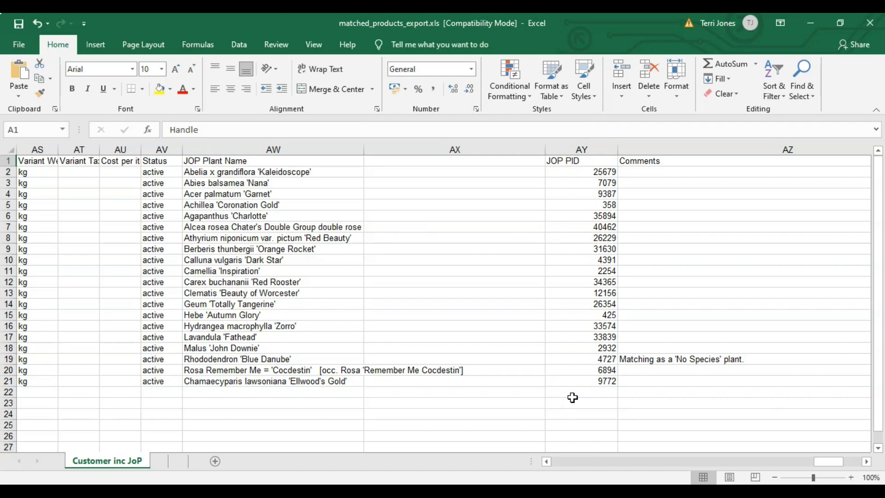
Step: Save a copy of the workbook as matched_products_export_checked.xls in the matched_products_export folder
left_click(19, 44)
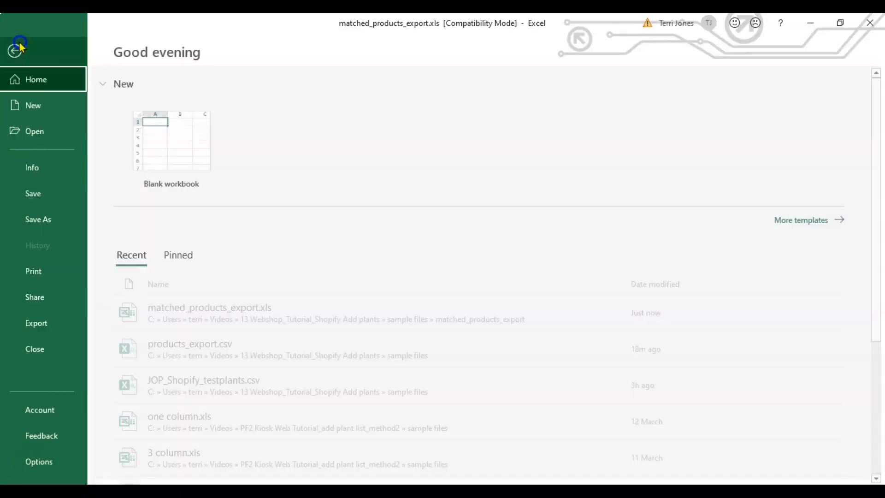
left_click(46, 221)
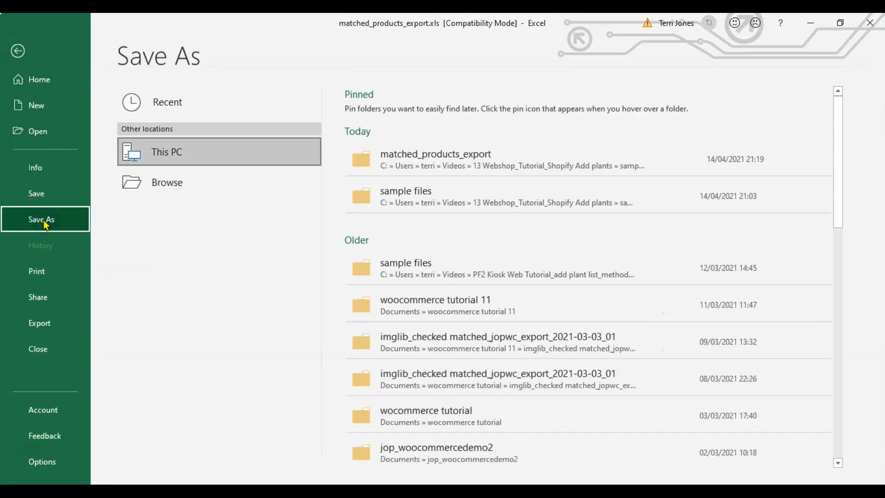
left_click(210, 187)
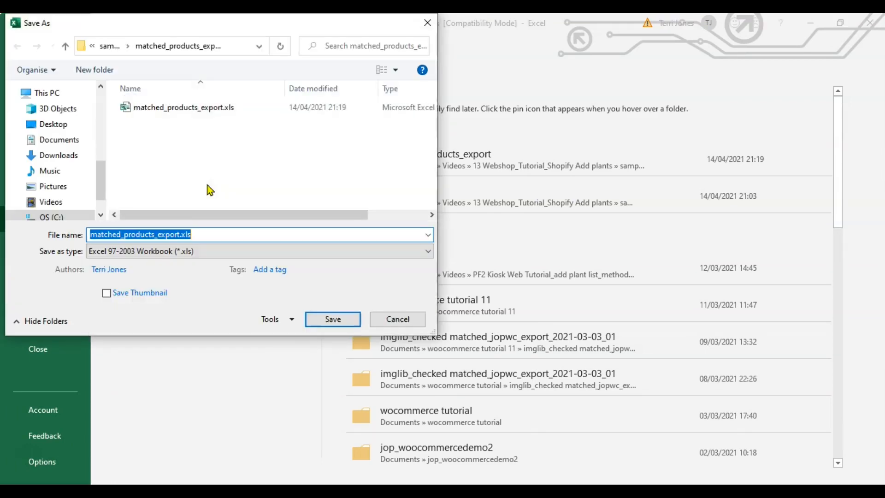
left_click(181, 233)
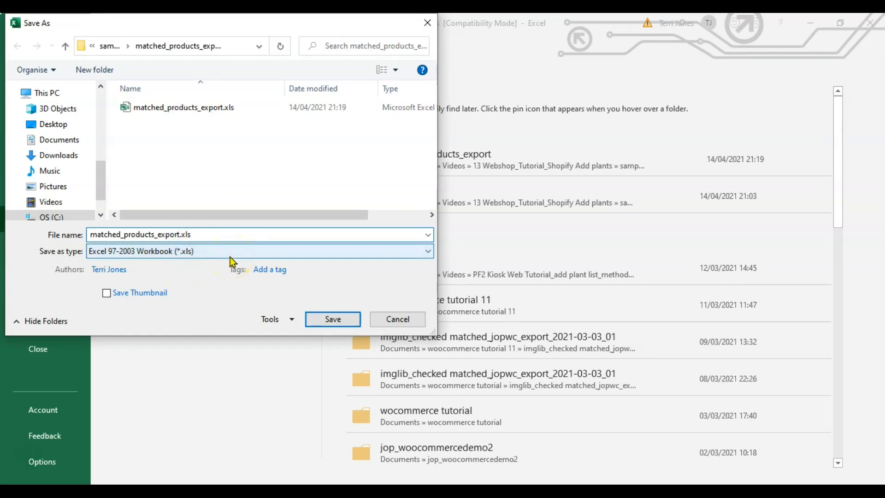
type("_checked")
left_click(312, 318)
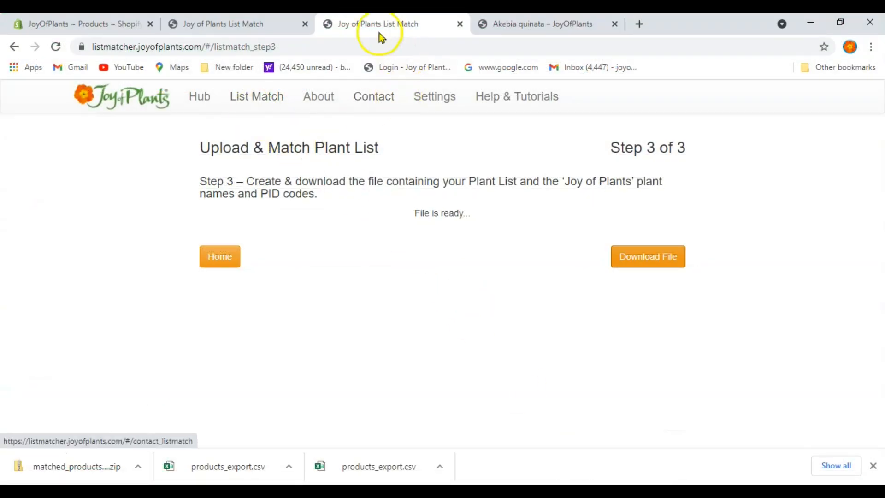
Step: Switch to the Joy of Plants Image Library in the browser and upload matched_products_export_checked.xls as the matched plant list
left_click(247, 23)
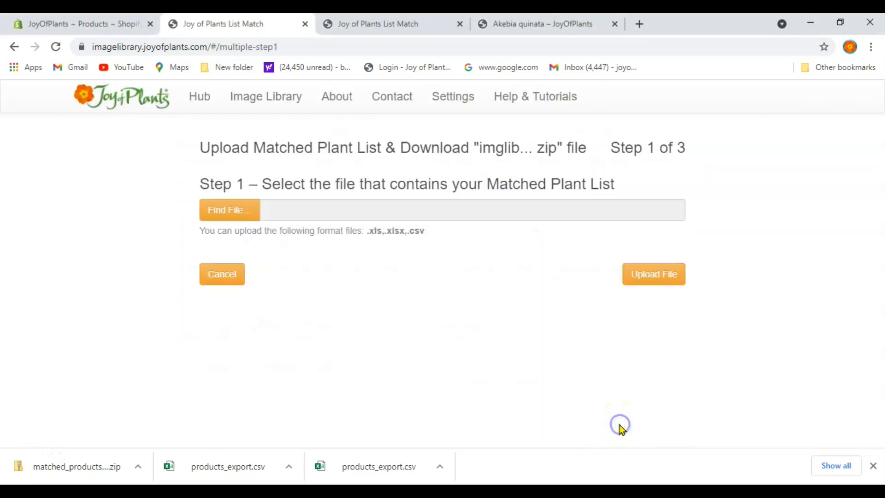
left_click(231, 210)
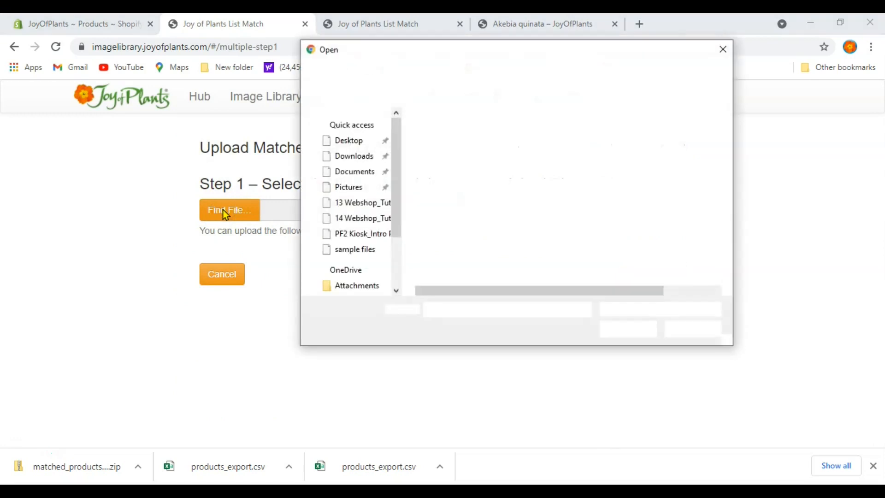
double_click(458, 134)
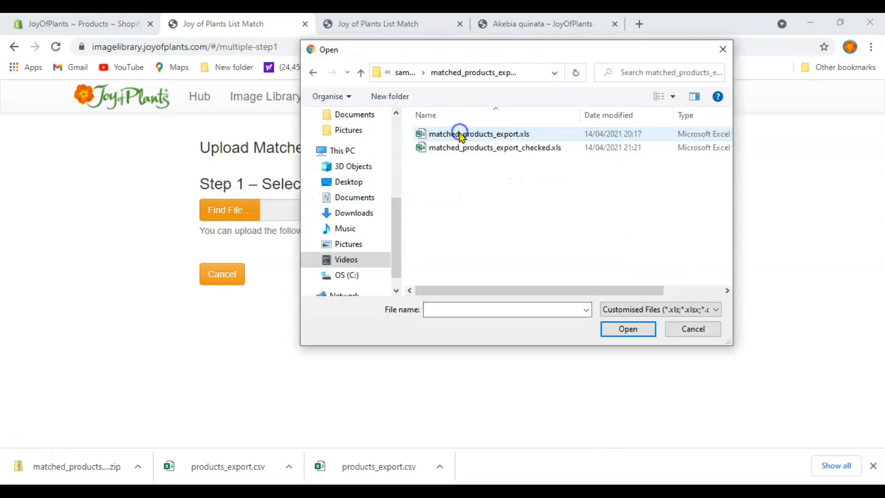
left_click(468, 148)
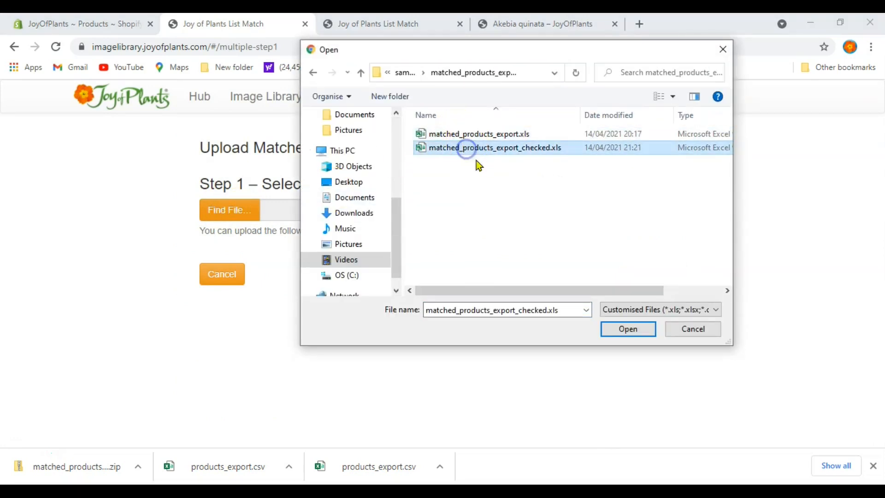
left_click(628, 328)
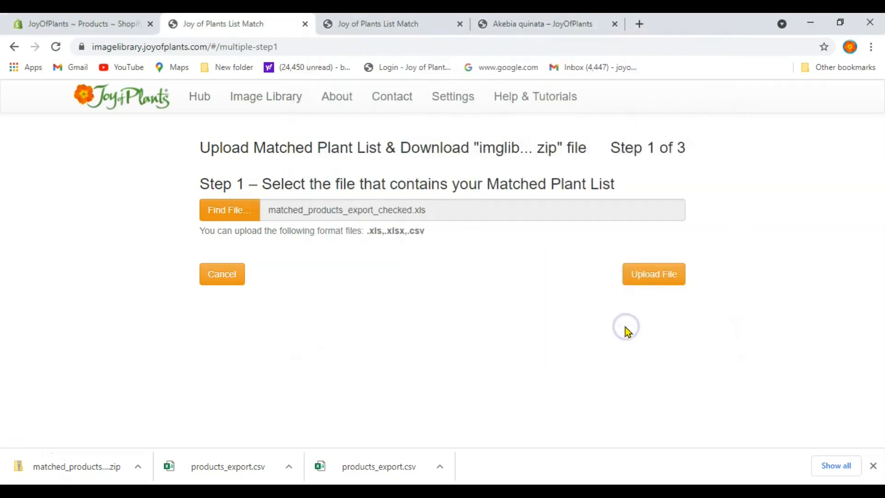
left_click(646, 281)
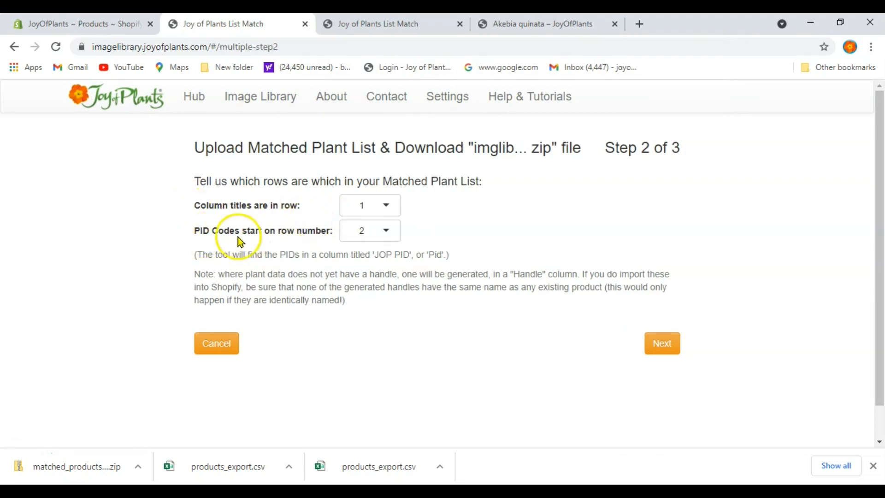
Step: Accept column titles in row 1 and PID codes from row 2, and download imglib_products_export_checked.zip to the sample files folder
left_click(664, 344)
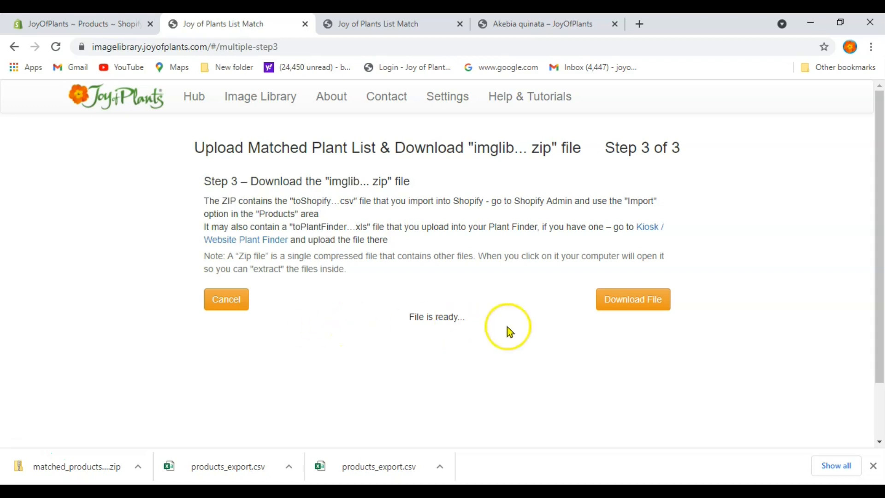
left_click(623, 300)
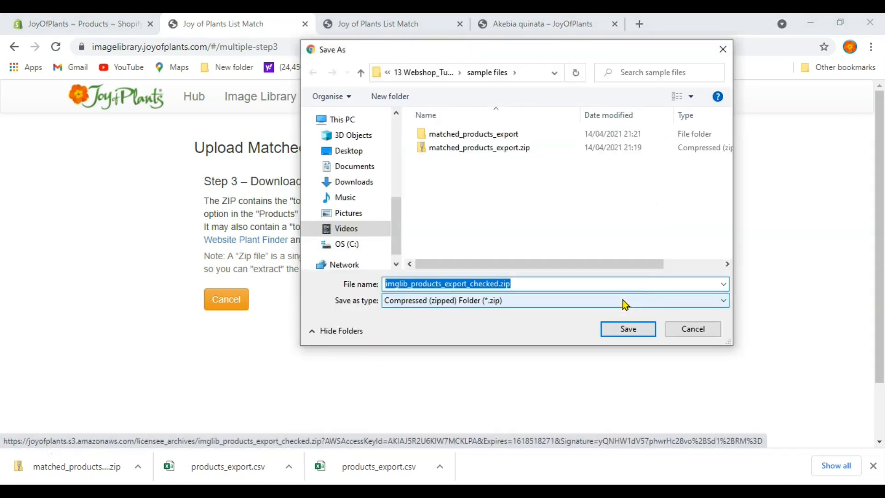
left_click(629, 333)
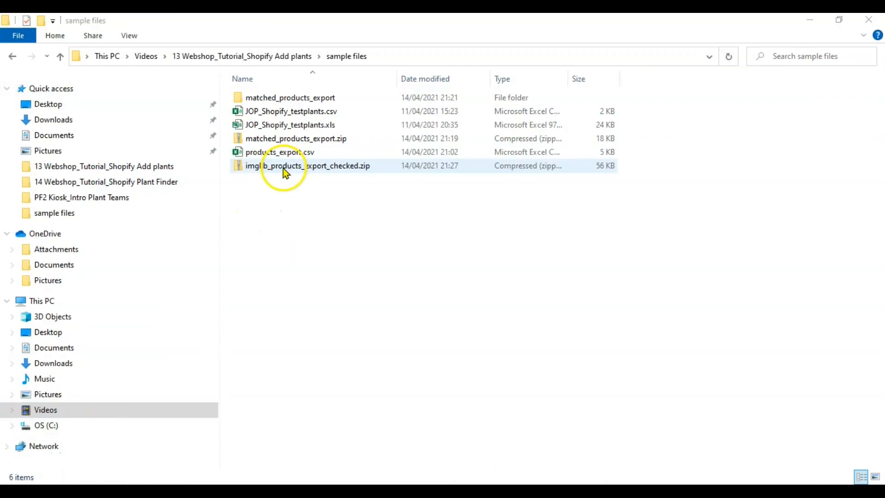
Step: Extract imglib_products_export_checked.zip into its own folder inside sample files and open that folder
left_click(286, 168)
right_click(285, 169)
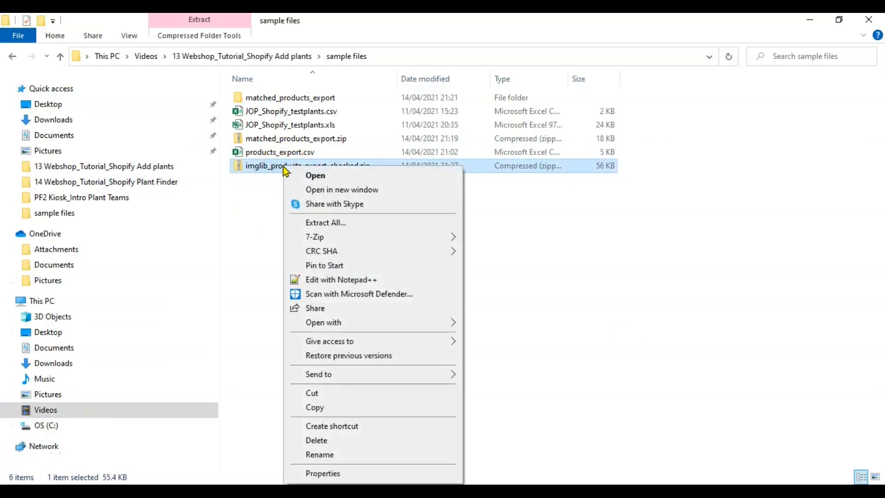
left_click(377, 236)
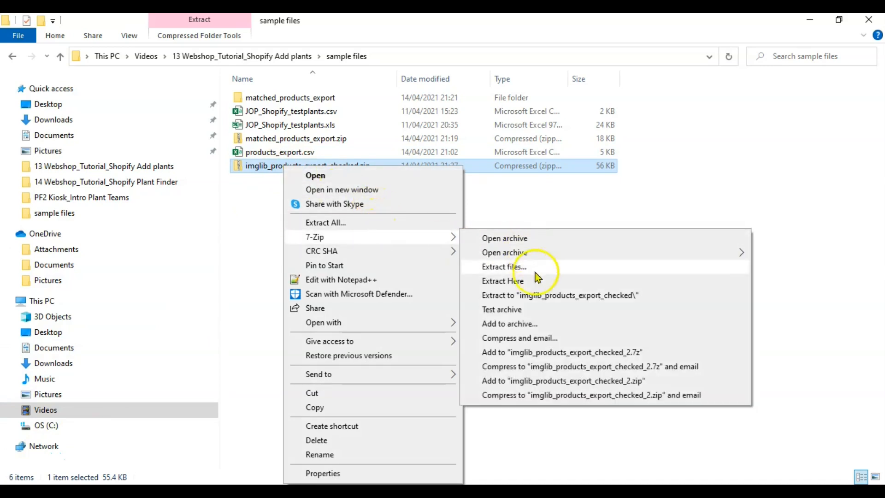
left_click(544, 295)
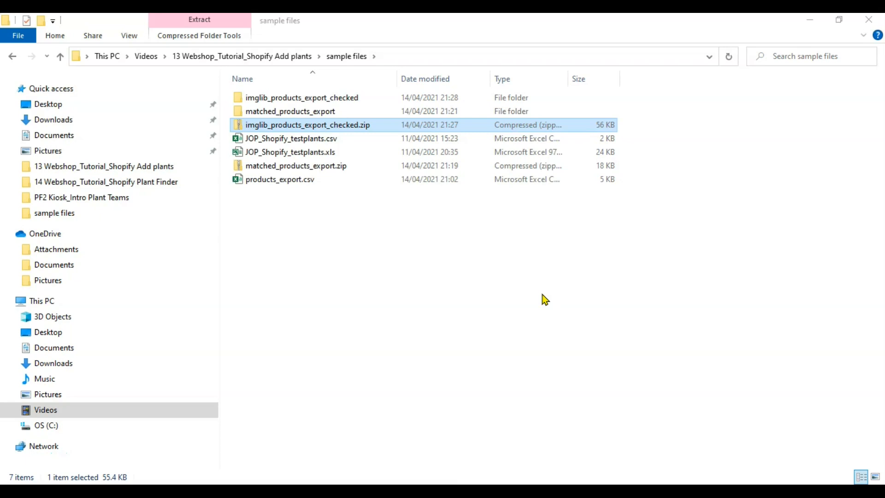
double_click(331, 102)
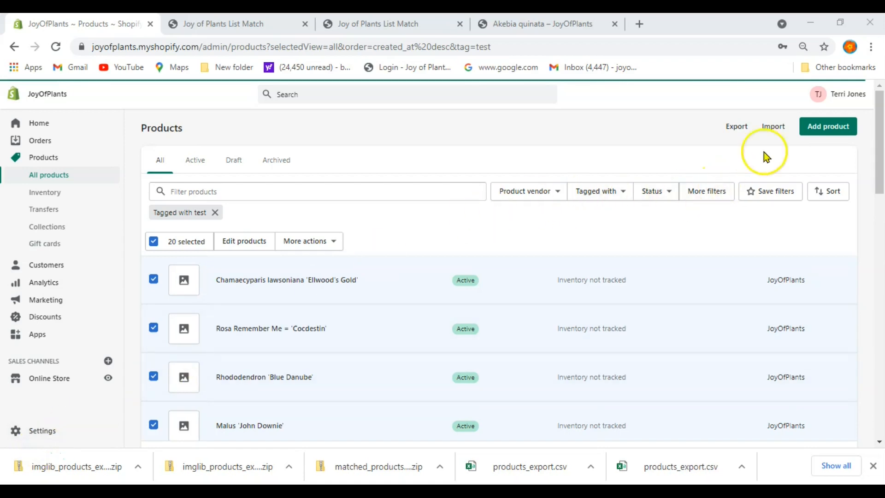
Step: In the Shopify products page in the browser, start a CSV product import and add toShopify_products_export_checked.csv from the imglib_products_export_checked folder
left_click(774, 127)
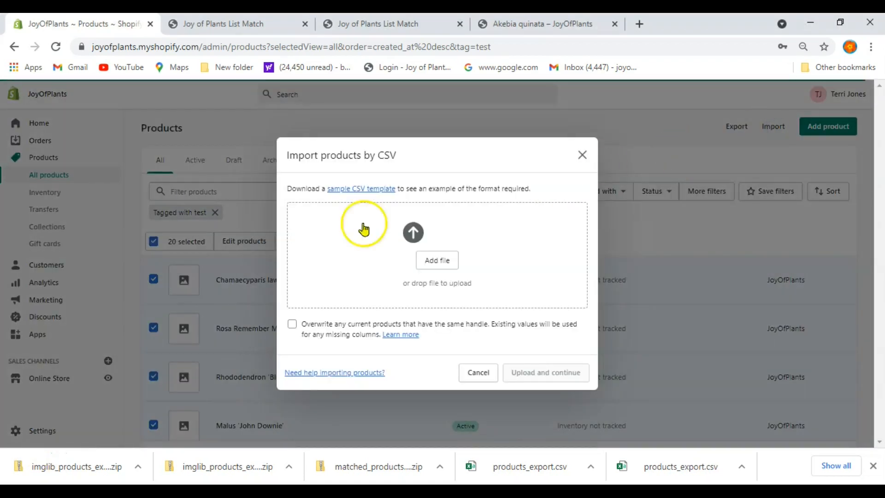
left_click(428, 262)
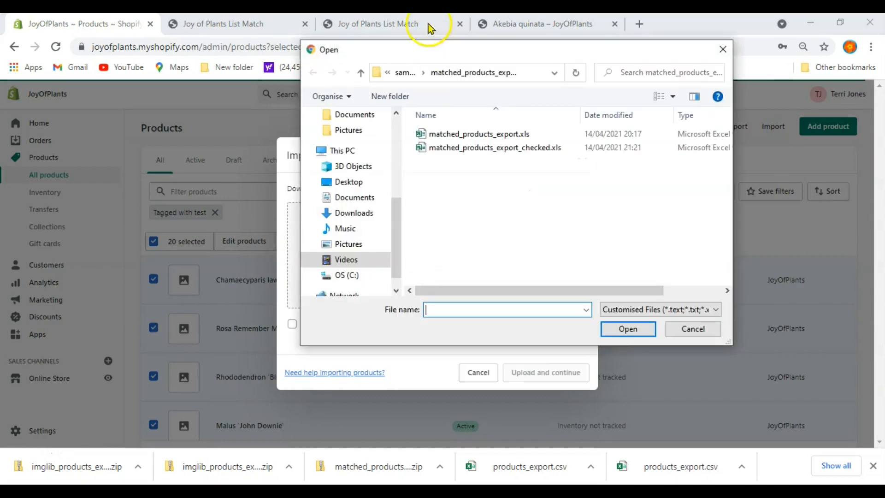
left_click(405, 73)
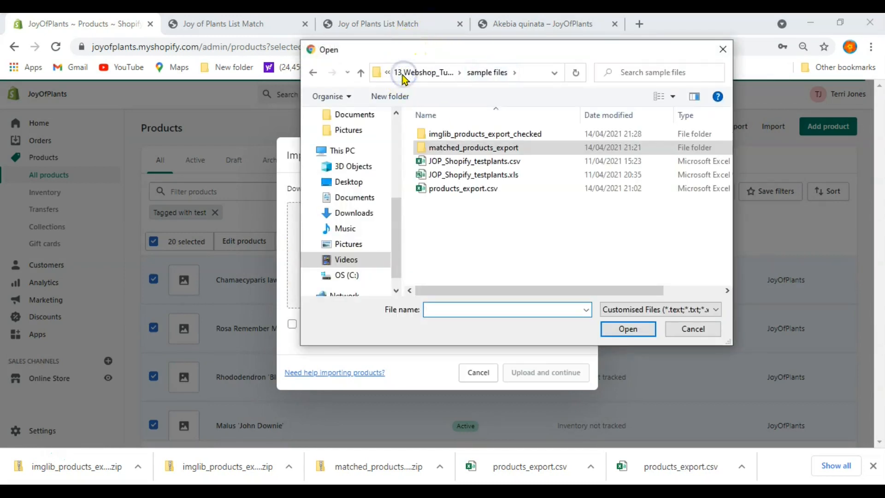
double_click(456, 134)
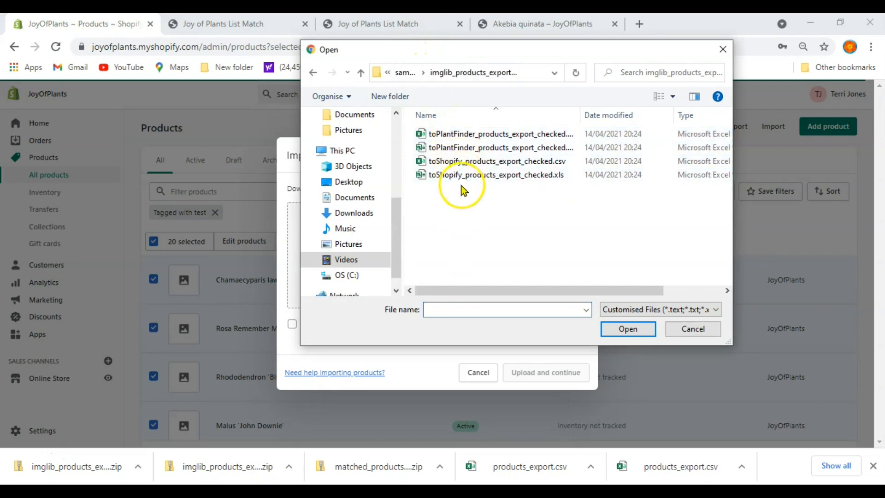
left_click(466, 162)
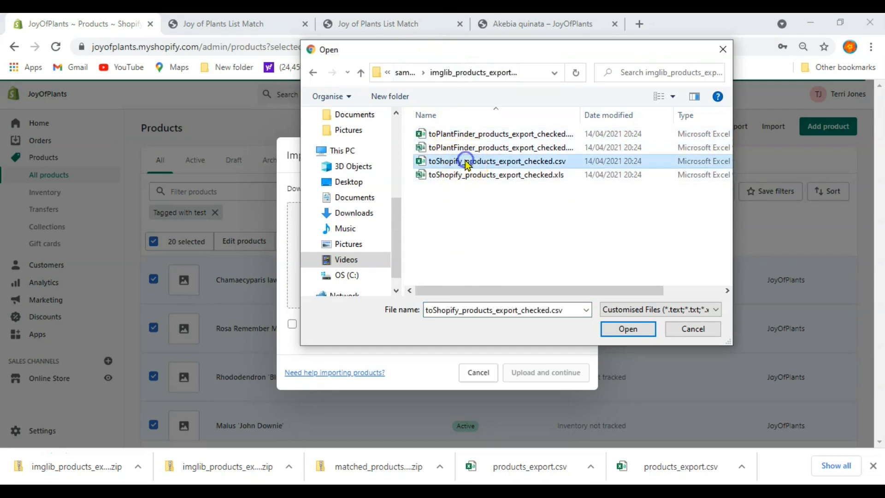
left_click(643, 329)
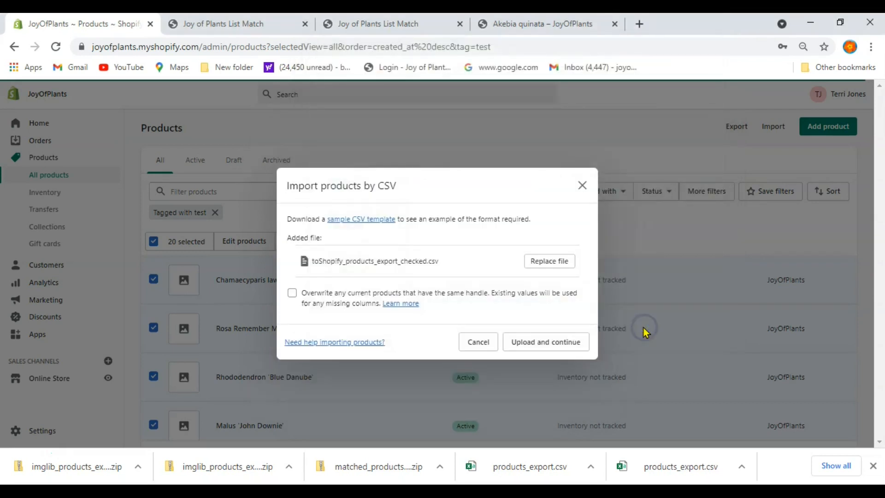
Step: Set the import to overwrite current products that have the same handle, and upload the file
left_click(291, 295)
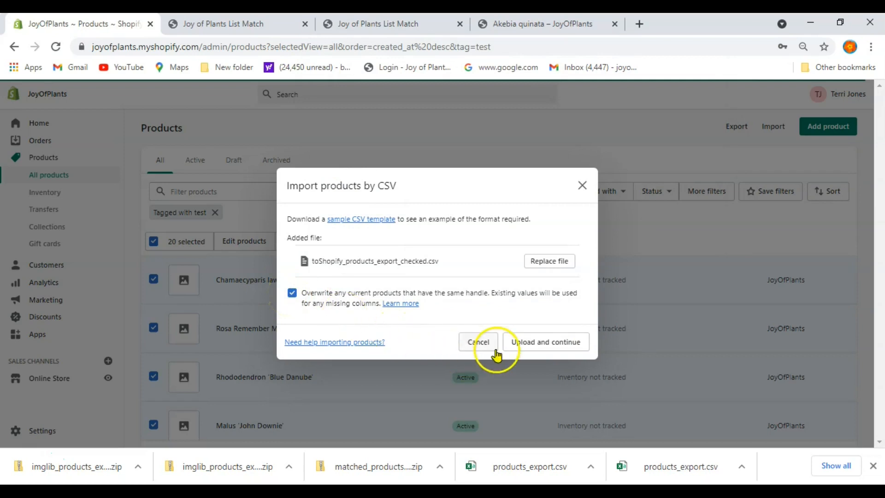
left_click(529, 347)
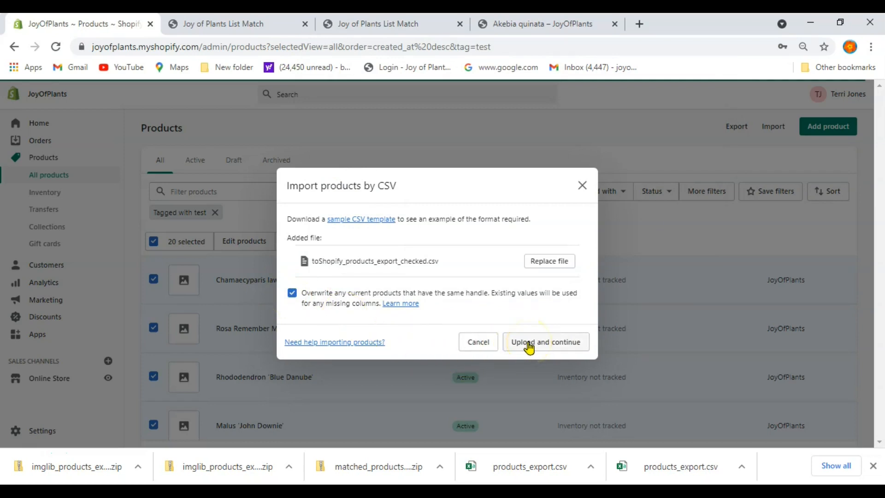
left_click(529, 343)
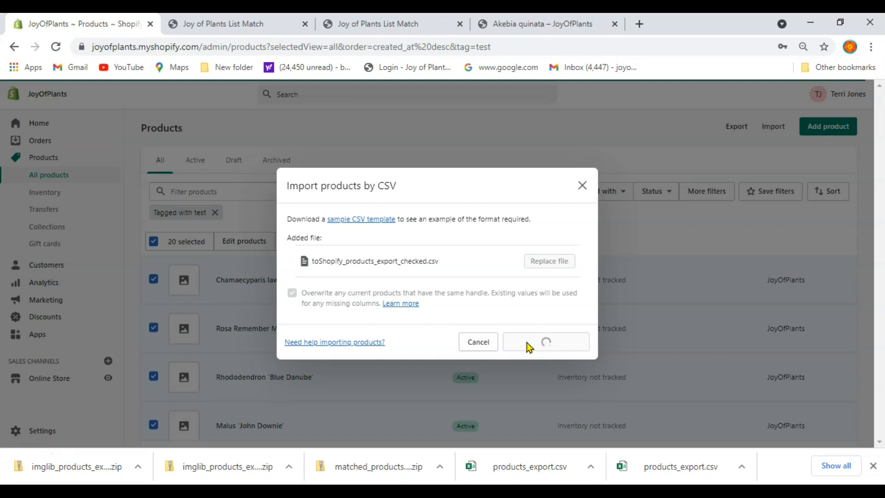
left_click(43, 466)
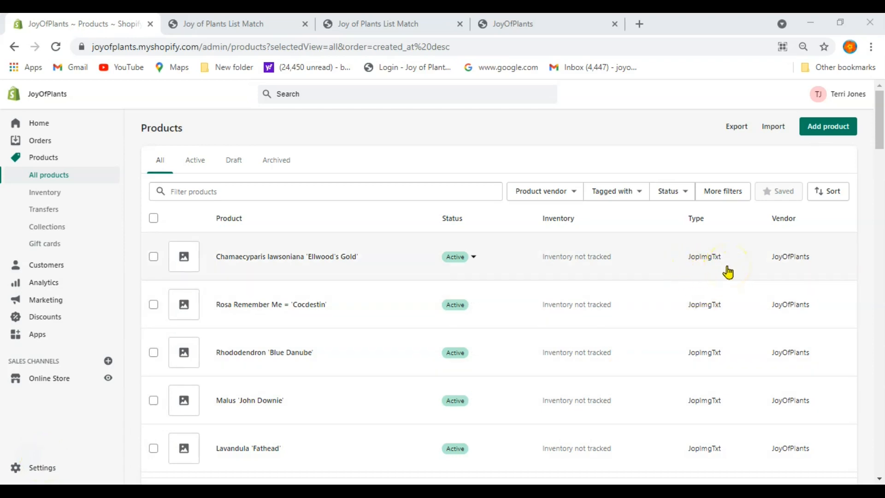
Step: Open the Chamaecyparis lawsoniana 'Ellwood's Gold' product and examine its description, the description's HTML code, product type and tags
left_click(290, 262)
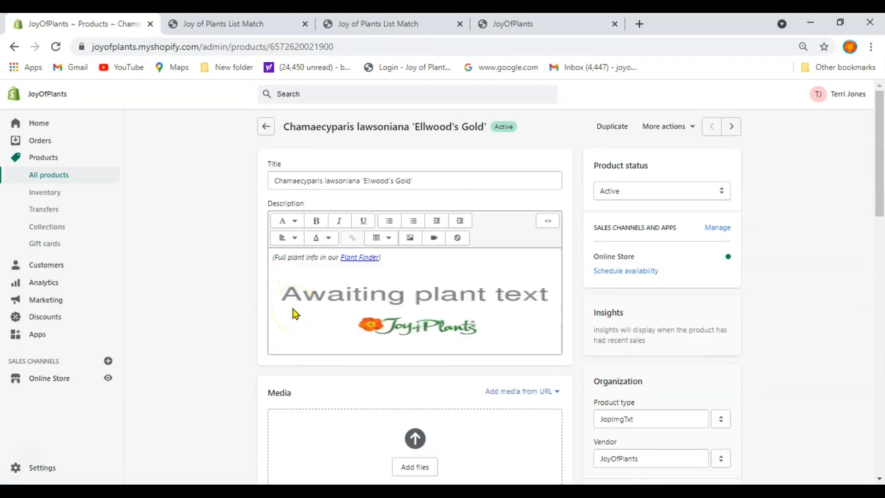
left_click(282, 290)
left_click(283, 255)
left_click(342, 286)
left_click(317, 306)
left_click(548, 226)
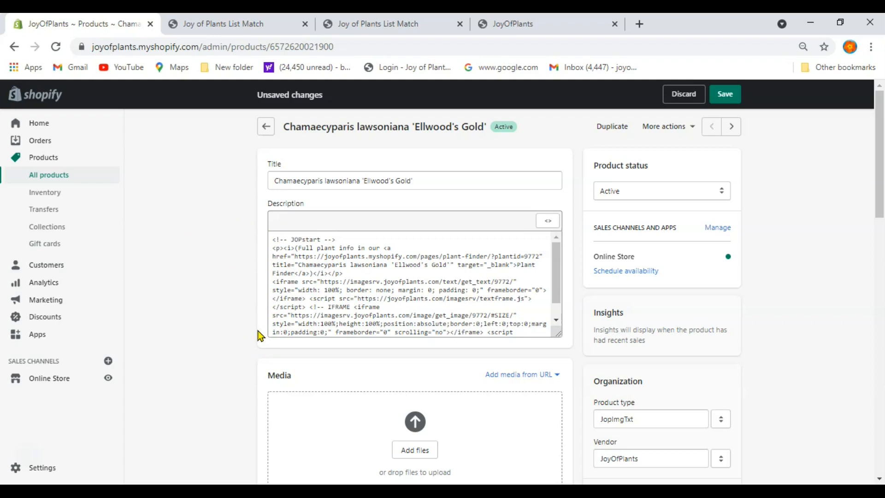
scroll(258, 335, "down", 3)
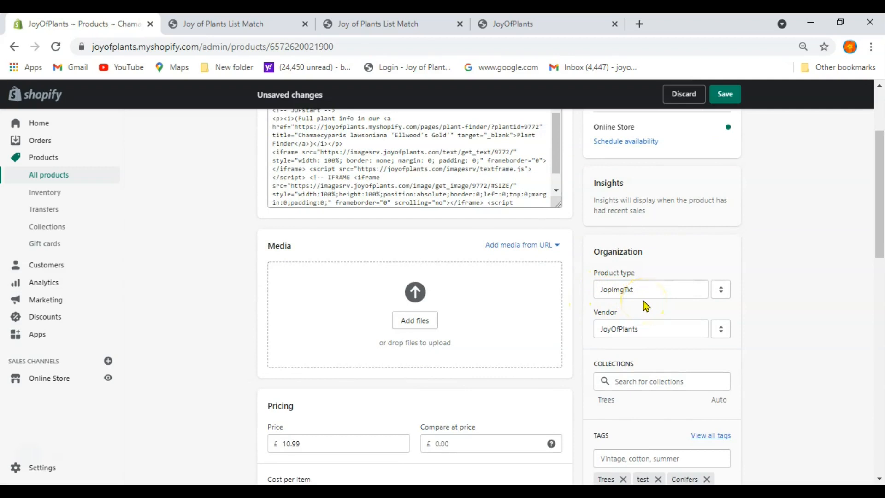
scroll(538, 332, "down", 3)
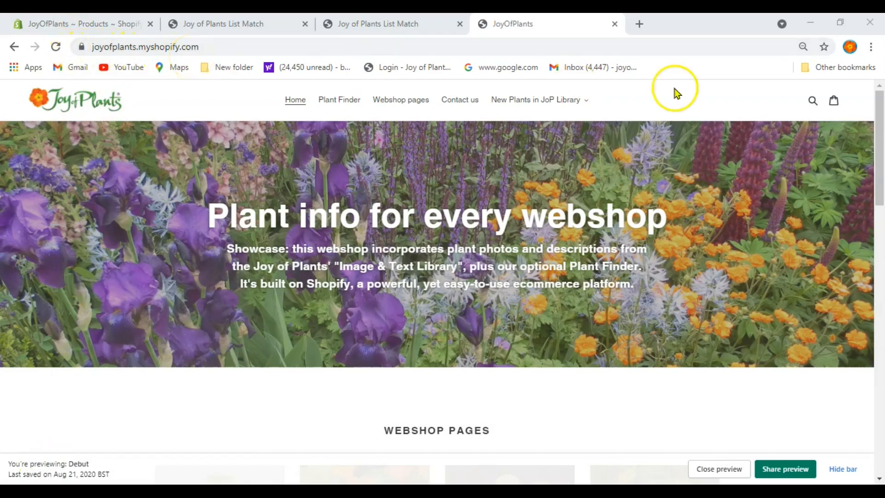
Step: Search the Joy of Plants webshop preview for "ellwood's gold", open the matching product page and examine its image and plant text
left_click(812, 100)
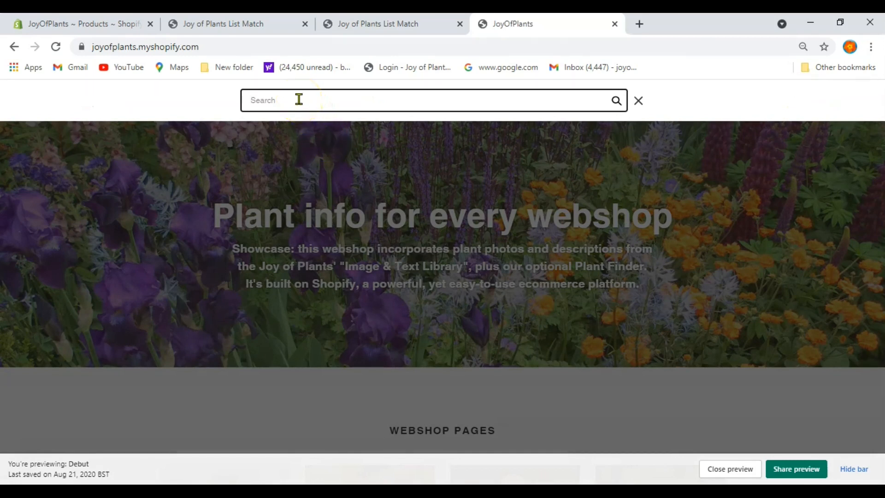
type("ellwood's gold")
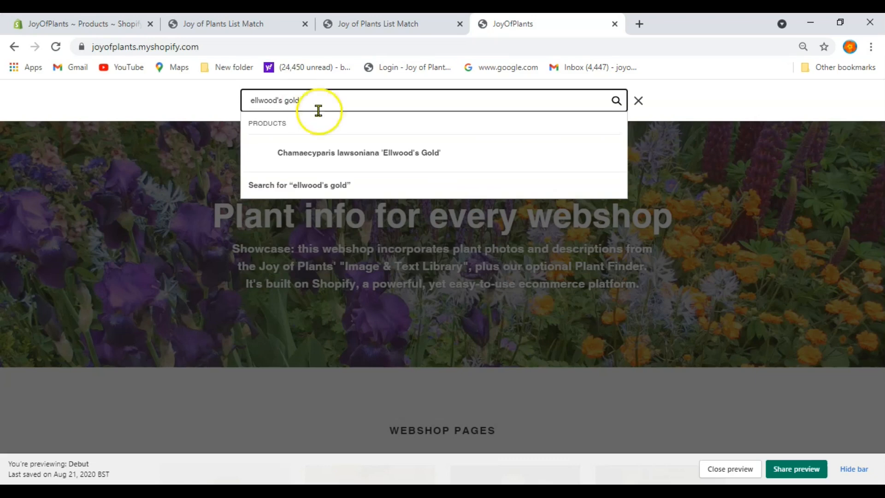
left_click(357, 154)
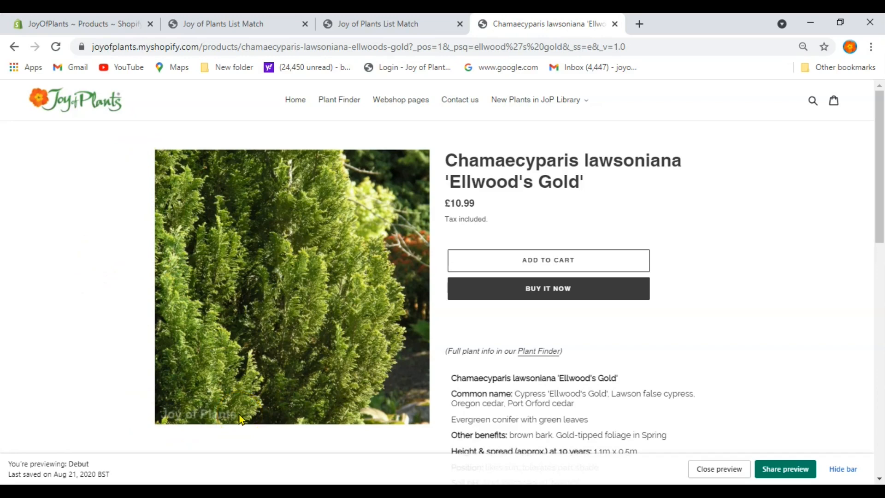
scroll(360, 401, "down", 3)
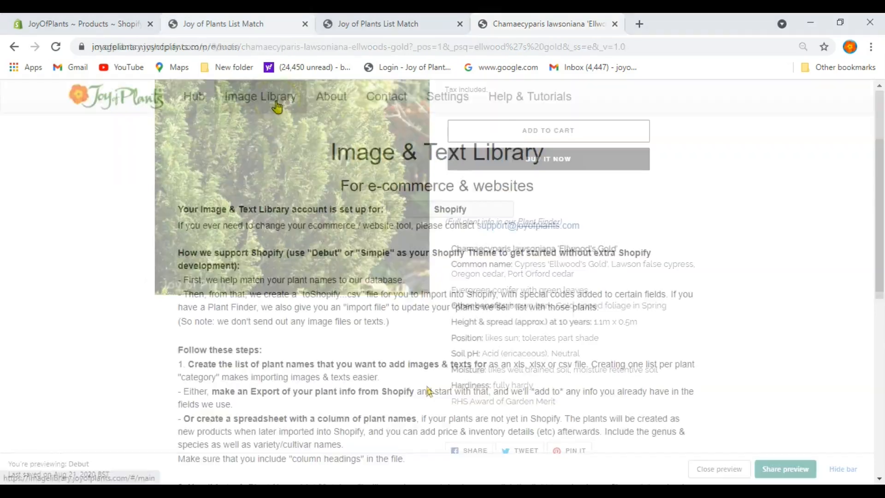
Step: Go to the Joy of Plants Hub and open the Text content & style section of the Image & Text Library settings
left_click(189, 96)
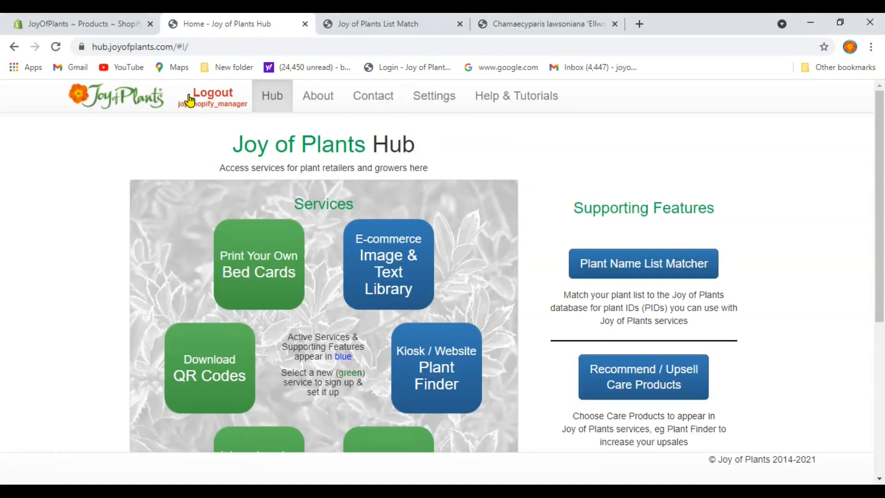
left_click(444, 103)
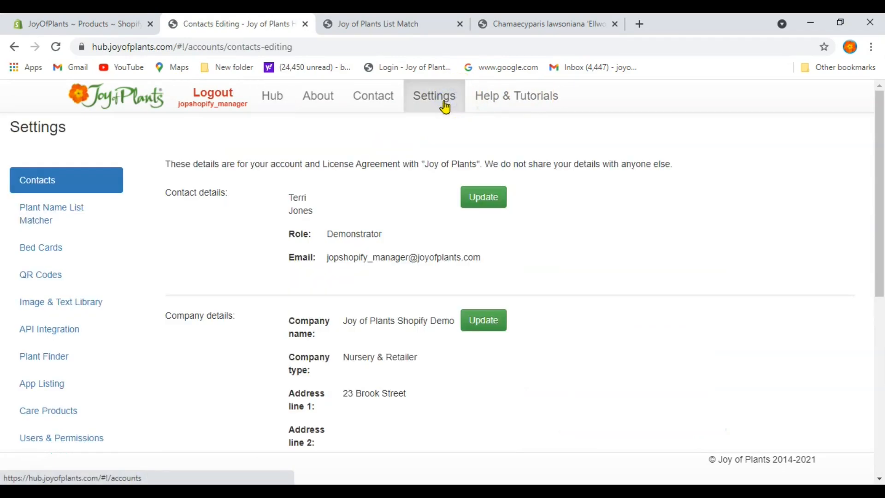
left_click(77, 306)
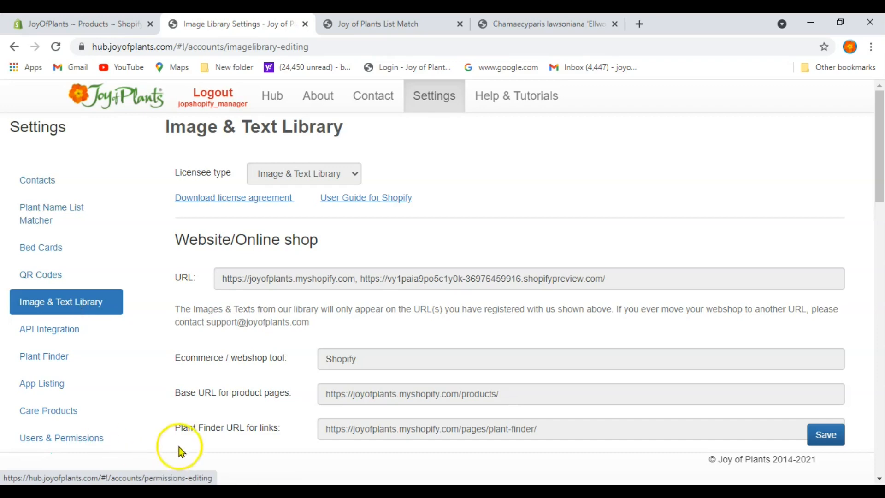
scroll(164, 400, "down", 7)
scroll(165, 405, "down", 2)
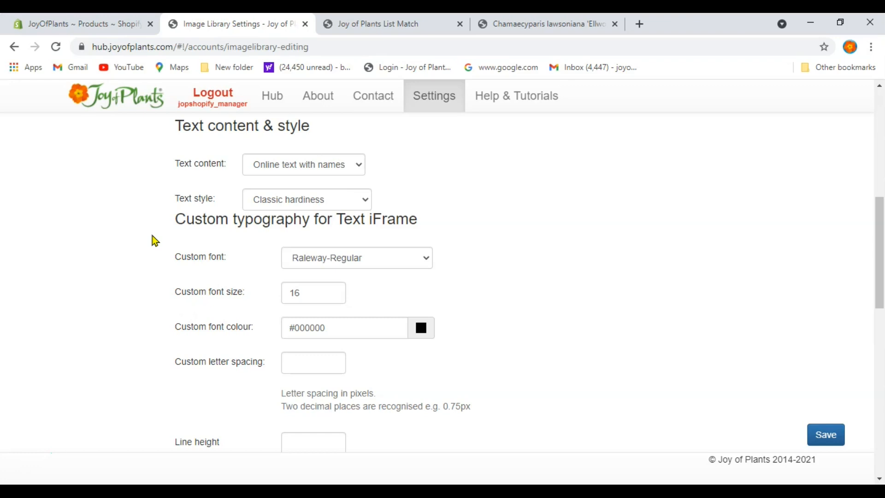
Step: Set the text content to Online text and the text style to RHS hardiness, and save the settings
left_click(358, 167)
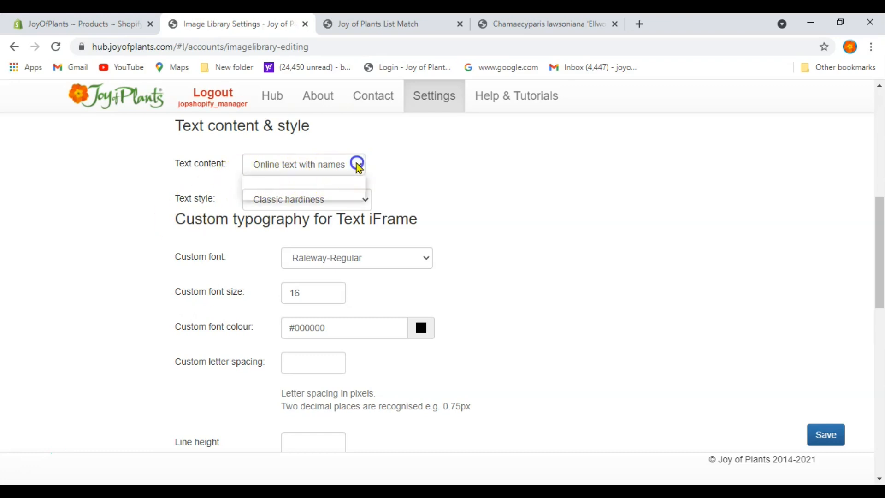
left_click(342, 181)
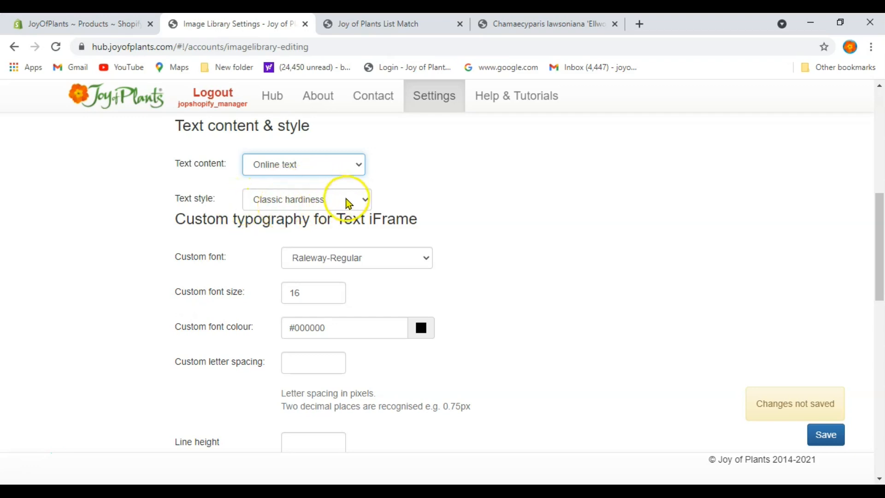
left_click(359, 201)
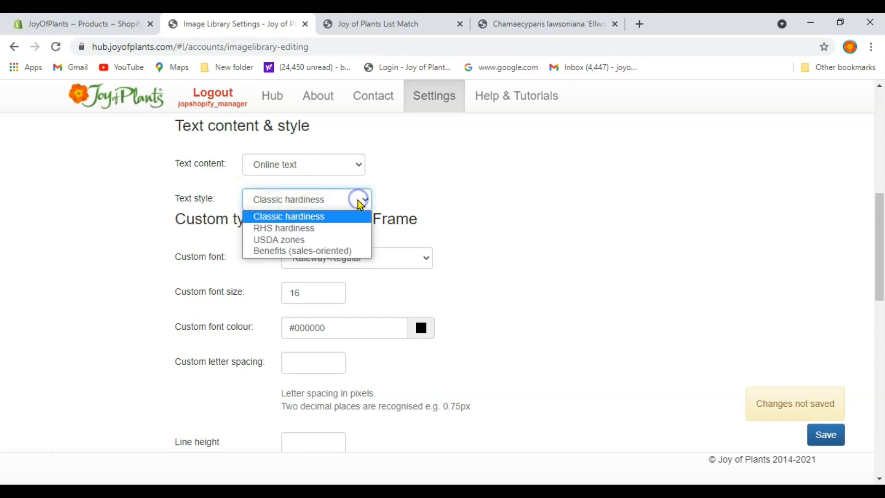
left_click(324, 227)
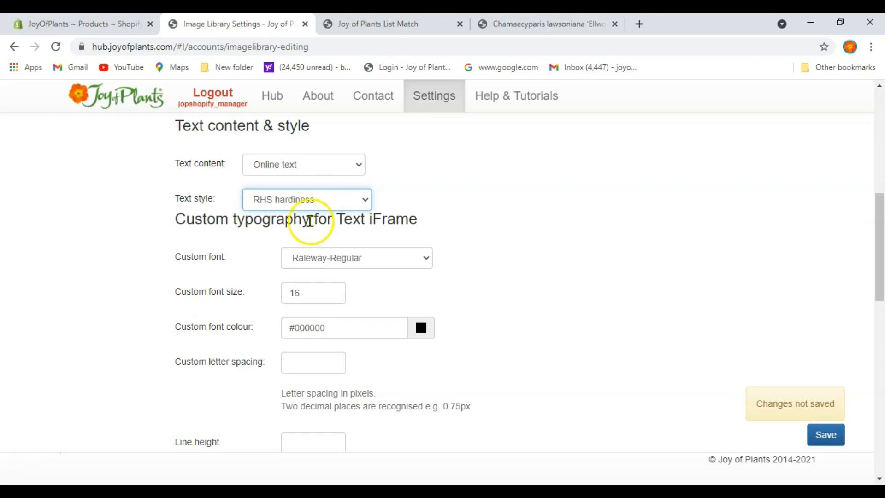
scroll(136, 282, "down", 1)
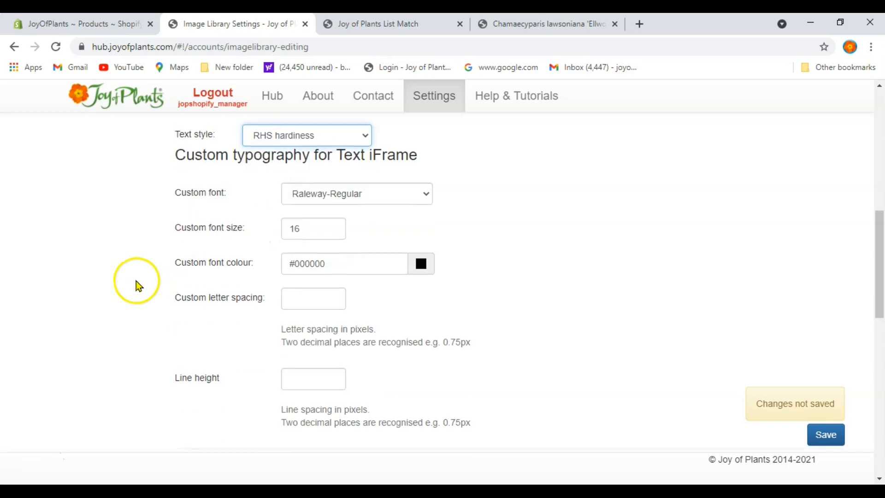
left_click(825, 435)
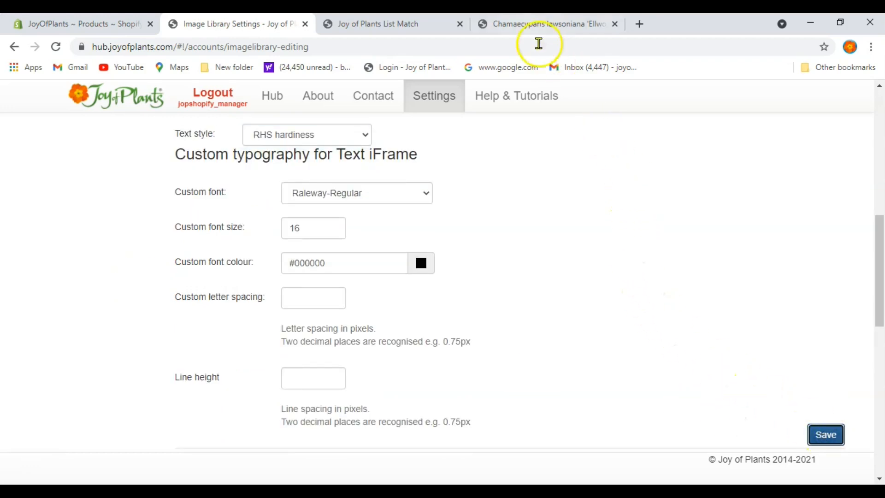
Step: Reload the webshop's 'Ellwood's Gold' product page, check its plant description, and return to the Image & Text Library settings
left_click(532, 29)
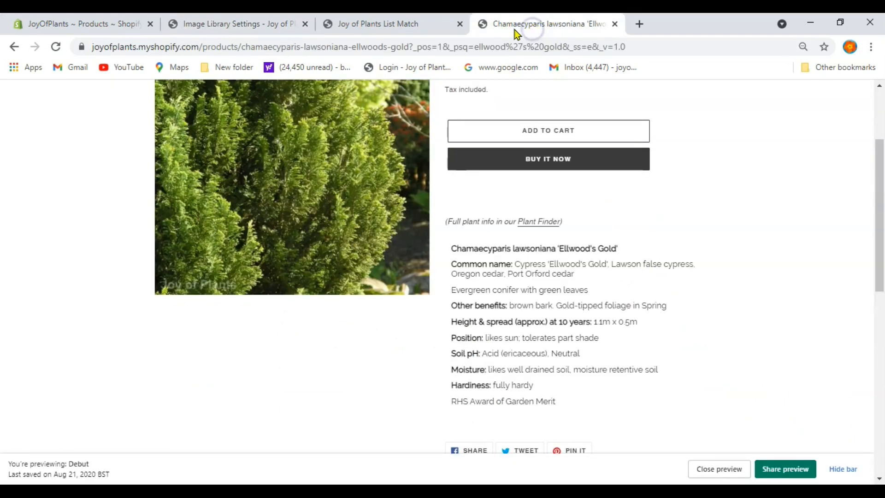
left_click(56, 47)
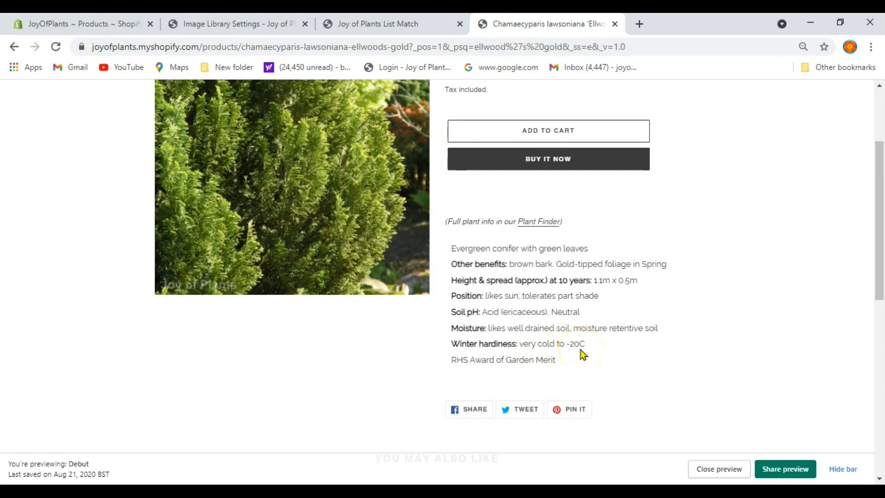
left_click(259, 28)
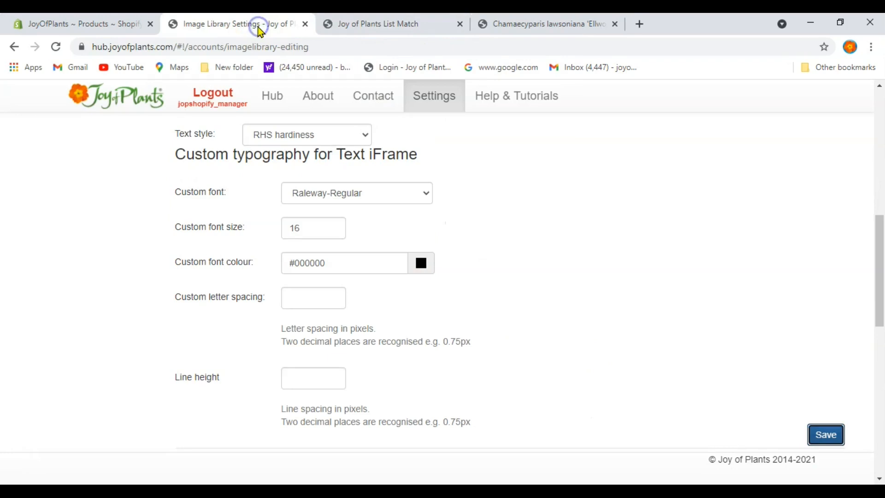
Step: Set the text content to Online text with names, keeping the RHS hardiness text style, and save the settings
scroll(355, 223, "up", 3)
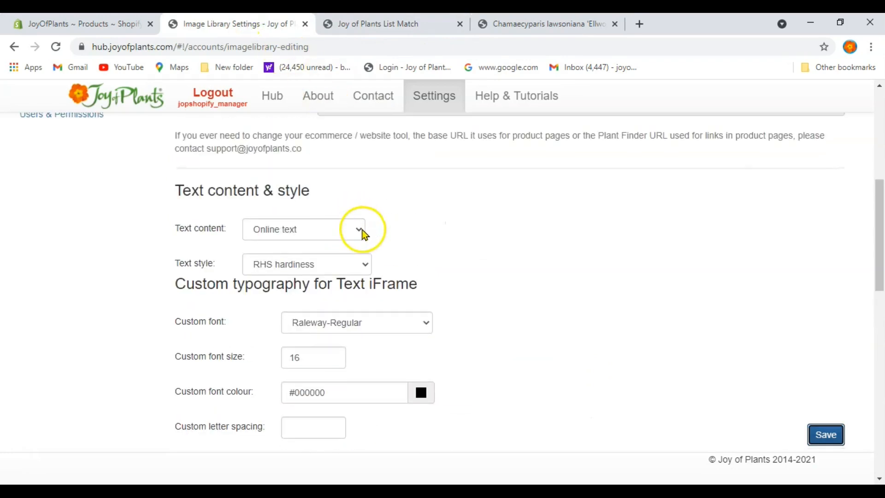
left_click(360, 230)
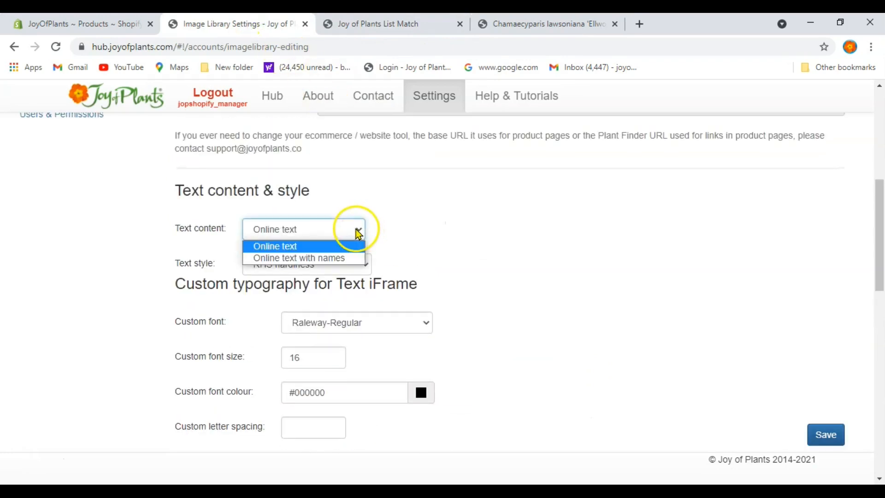
left_click(349, 258)
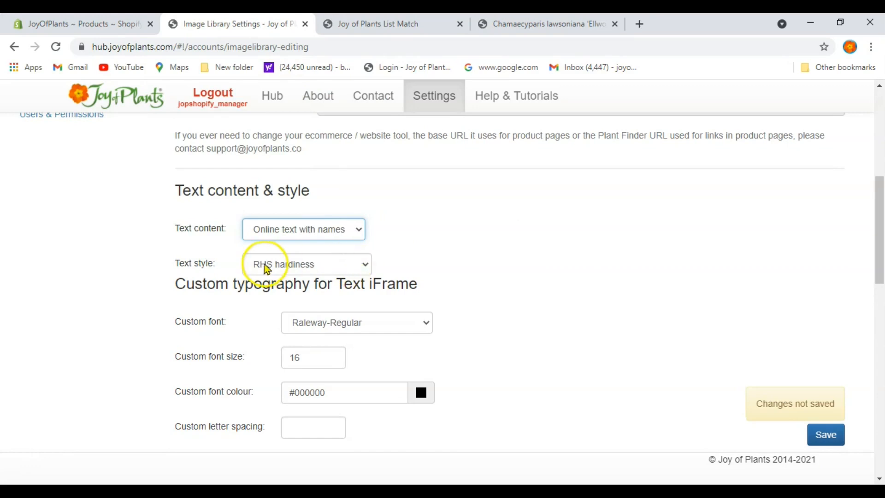
left_click(812, 438)
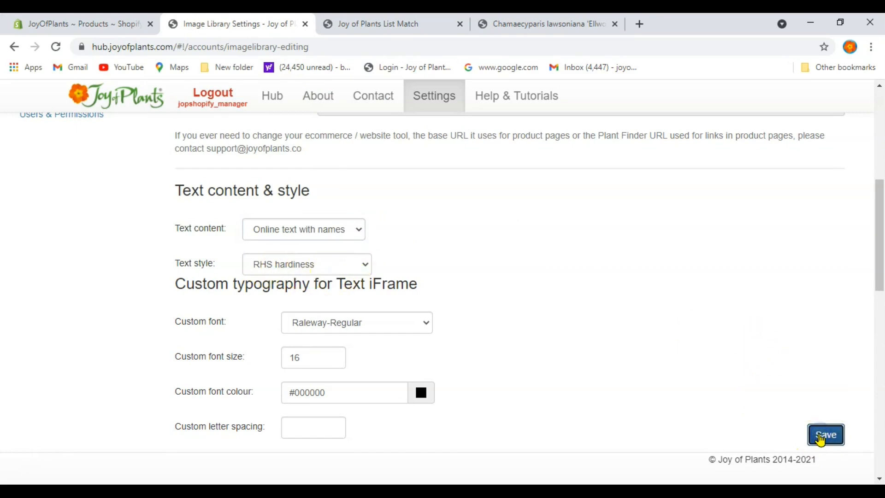
Step: Reload the webshop's 'Ellwood's Gold' product page to check its plant text, and review the Shopify instructions on the Image & Text Library page
left_click(543, 25)
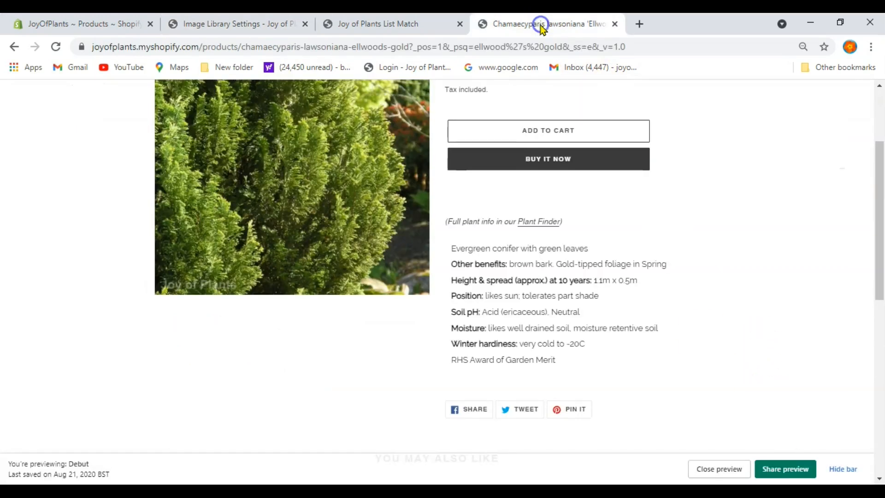
left_click(56, 46)
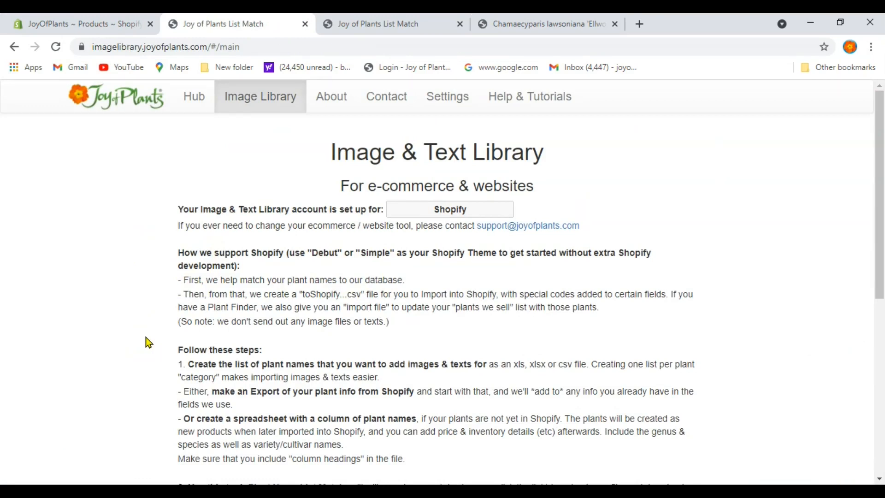
left_click(143, 350)
scroll(143, 351, "down", 6)
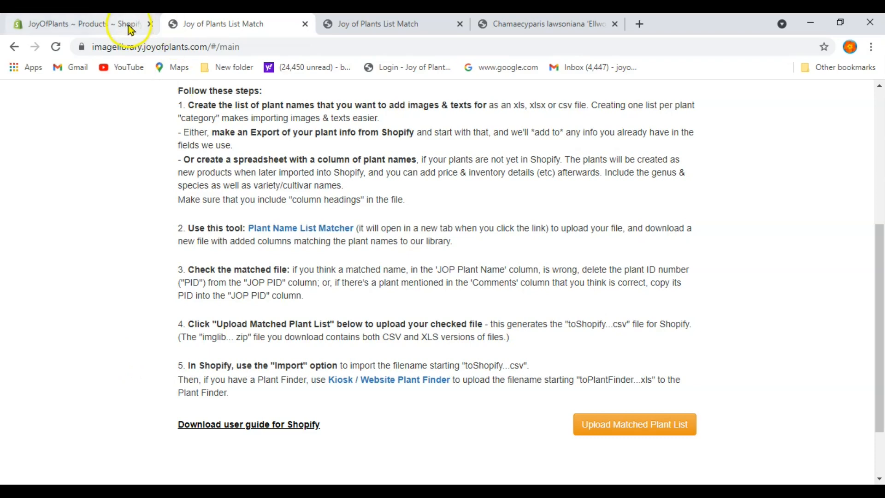
Step: Go to the Shopify admin's product list and filter the products by the tag "test"
left_click(111, 28)
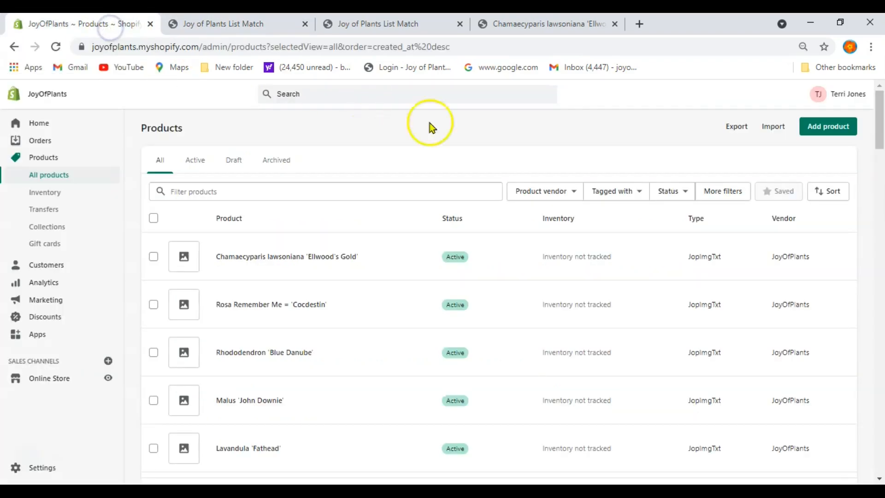
left_click(643, 193)
left_click(626, 221)
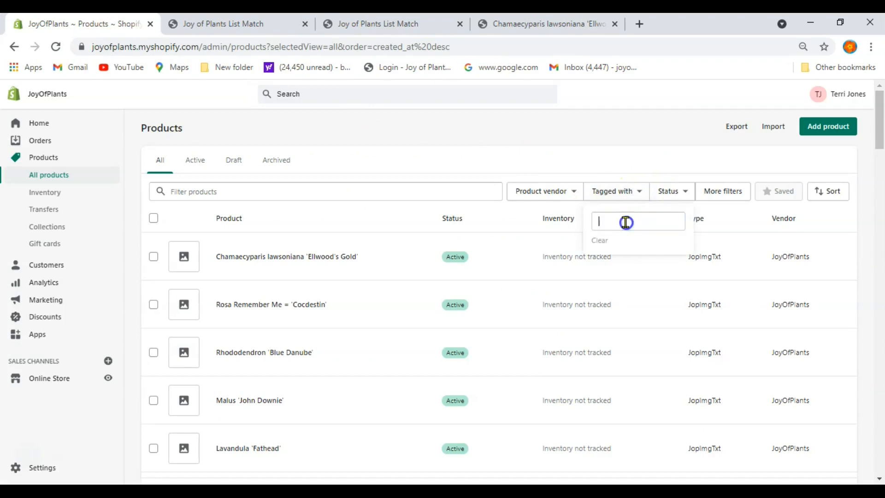
type("tes")
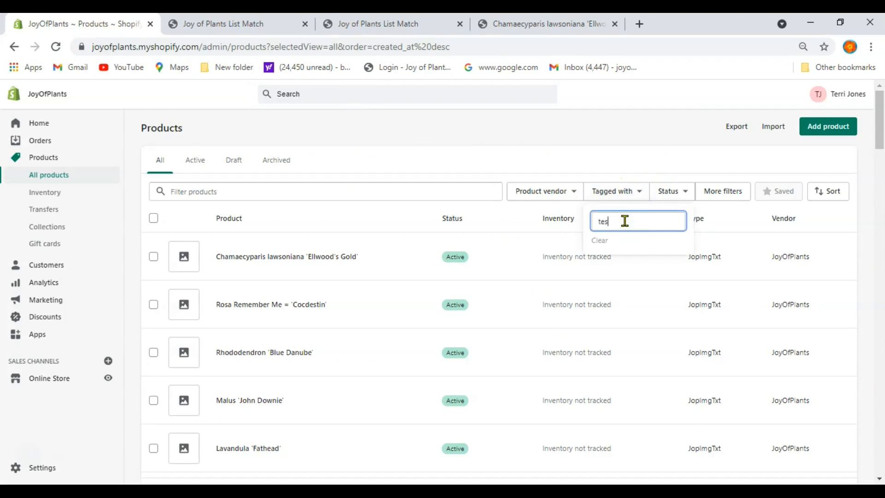
type("t")
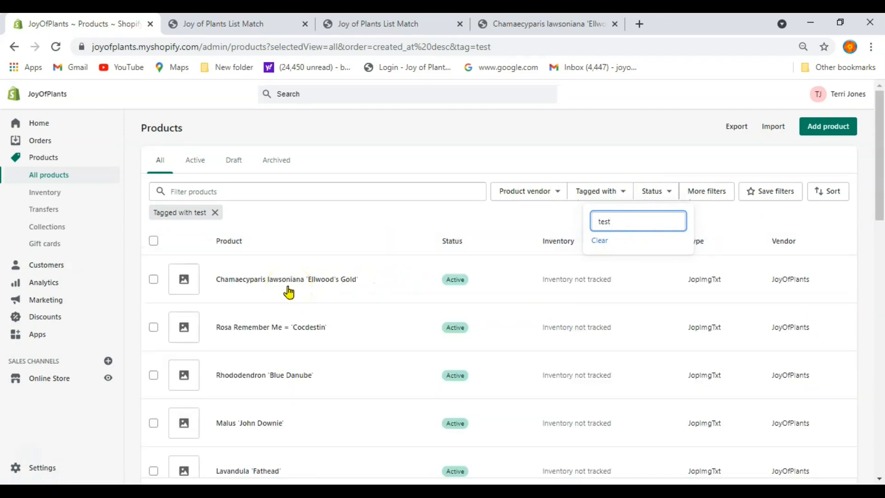
Step: Select all products in the filtered list and open the additional bulk actions for them
left_click(154, 240)
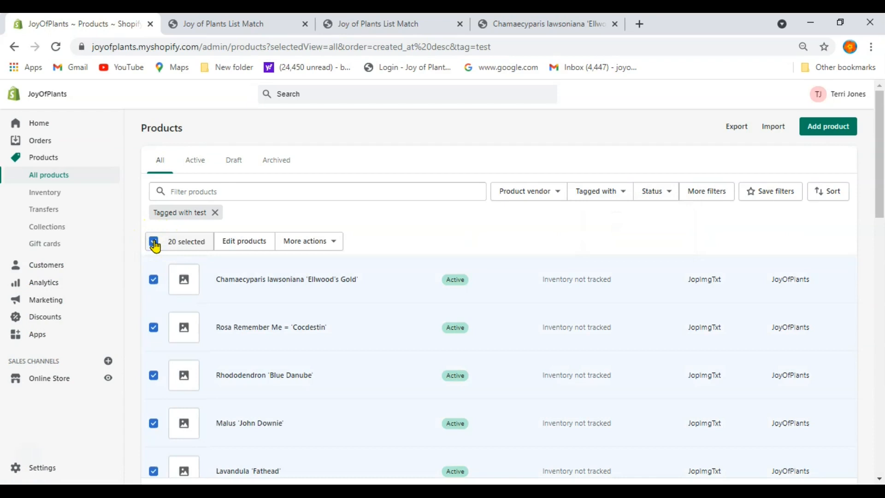
left_click(334, 241)
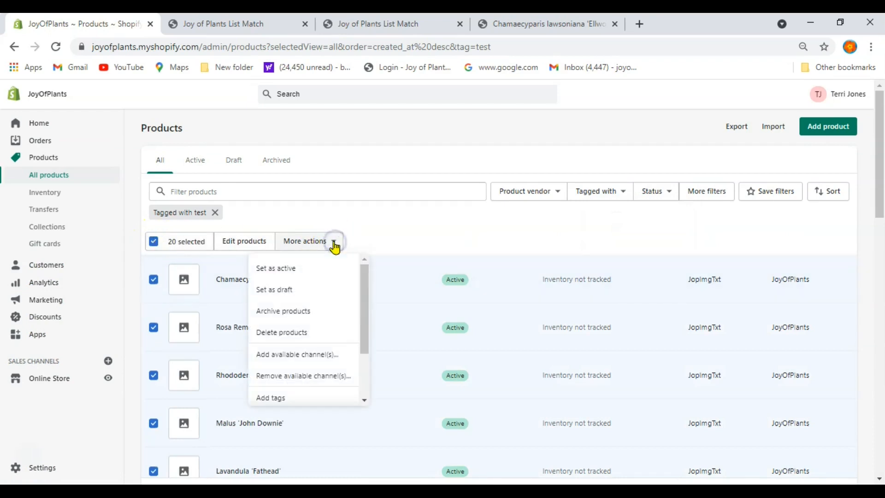